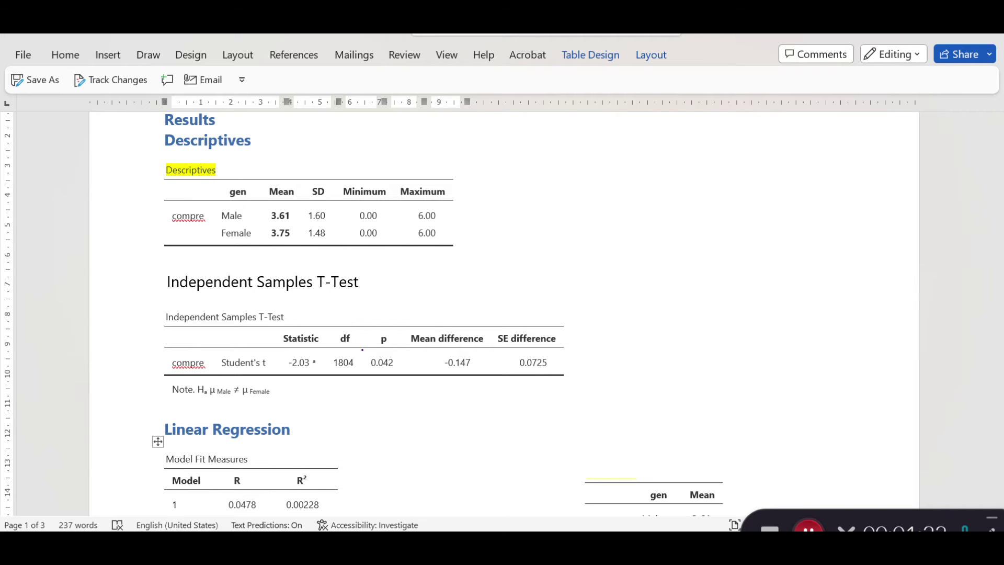
# Step: Scroll the Word results document down toward the Linear Regression tables
pyautogui.scroll(-3, 675, 293)
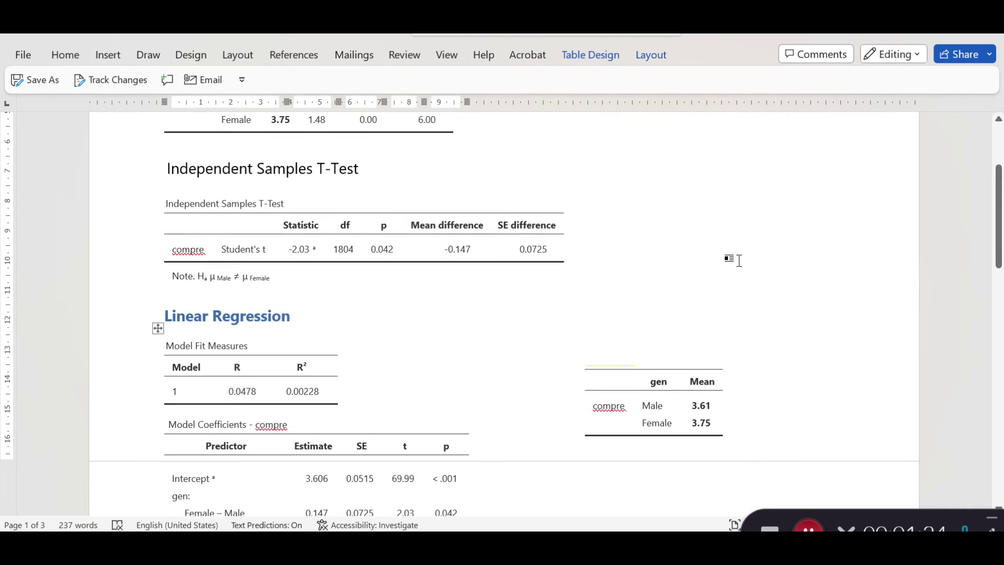
pyautogui.scroll(-1, 753, 253)
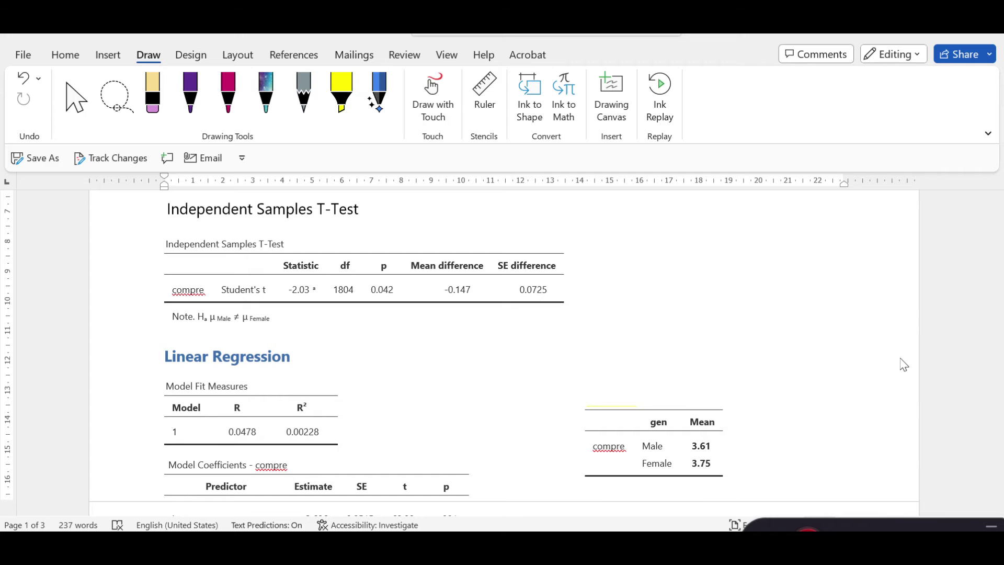
# Step: Underline the 3.606 intercept estimate and circle the Male mean 3.61 in purple ink
pyautogui.scroll(-3, 855, 398)
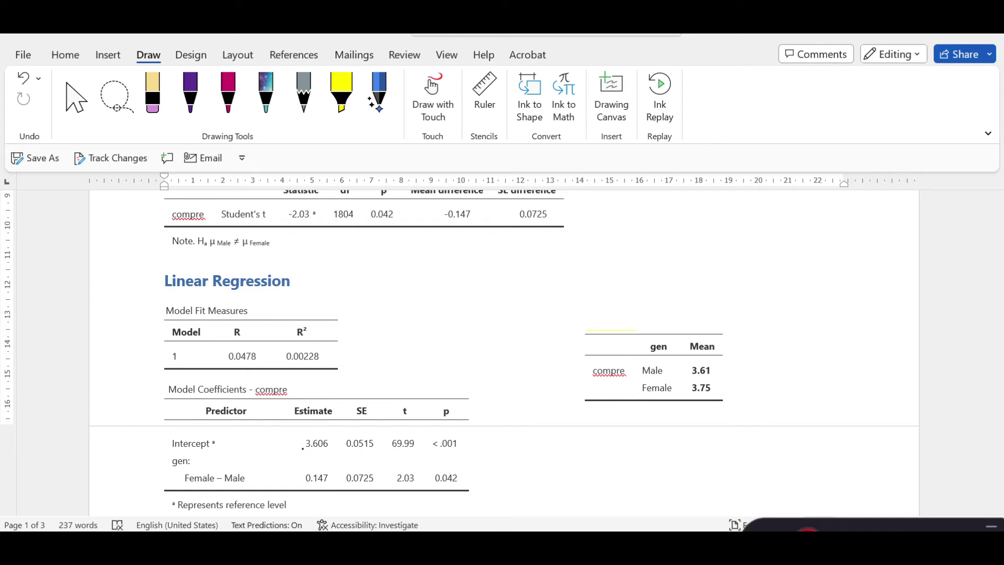
pyautogui.moveTo(303, 449); pyautogui.dragTo(315, 448)
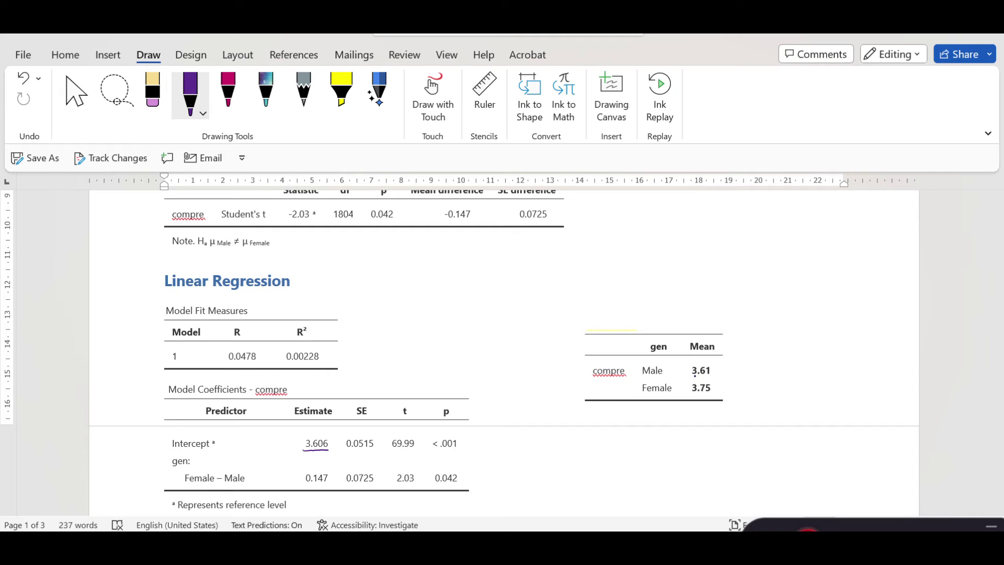
pyautogui.moveTo(689, 378)
pyautogui.mouseDown()
pyautogui.moveTo(711, 378)
pyautogui.moveTo(715, 364)
pyautogui.moveTo(686, 364)
pyautogui.moveTo(690, 377)
pyautogui.mouseUp()
# Step: Sketch L-shaped axes beside the Mean table, labelled 'compre' vertically and 'gen' with M at the origin
pyautogui.moveTo(777, 318)
pyautogui.mouseDown()
pyautogui.moveTo(783, 399)
pyautogui.moveTo(885, 392)
pyautogui.moveTo(877, 402)
pyautogui.mouseUp()
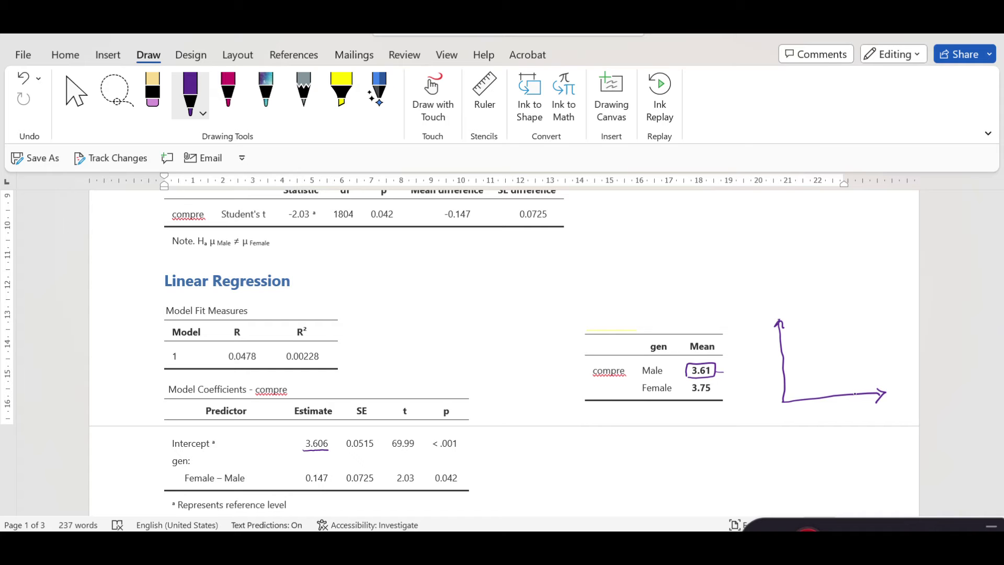
pyautogui.moveTo(883, 411)
pyautogui.mouseDown()
pyautogui.moveTo(877, 424)
pyautogui.moveTo(891, 410)
pyautogui.mouseUp()
pyautogui.moveTo(896, 416); pyautogui.dragTo(905, 415)
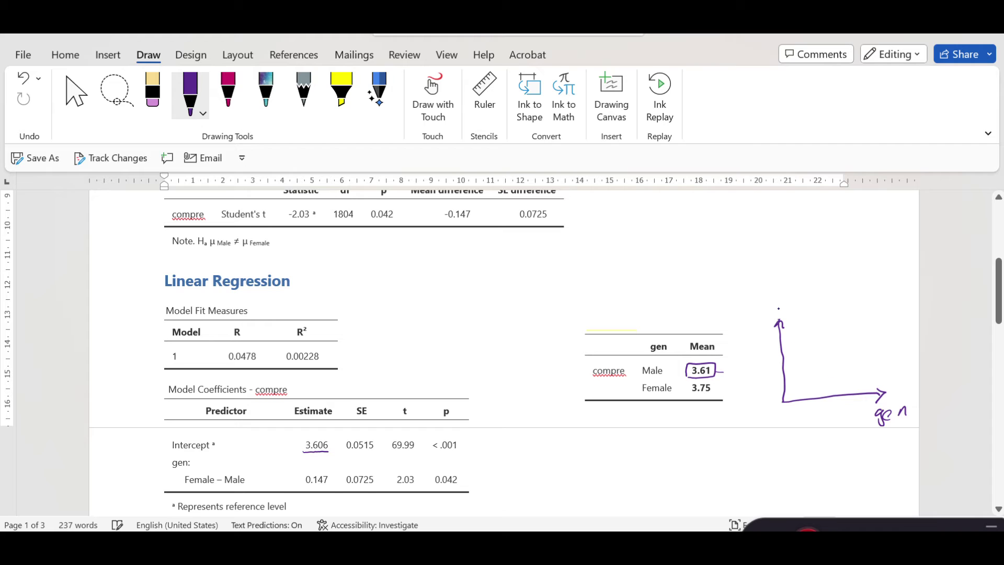
pyautogui.moveTo(748, 308)
pyautogui.mouseDown()
pyautogui.moveTo(746, 318)
pyautogui.moveTo(783, 314)
pyautogui.mouseUp()
pyautogui.moveTo(786, 314); pyautogui.dragTo(796, 314)
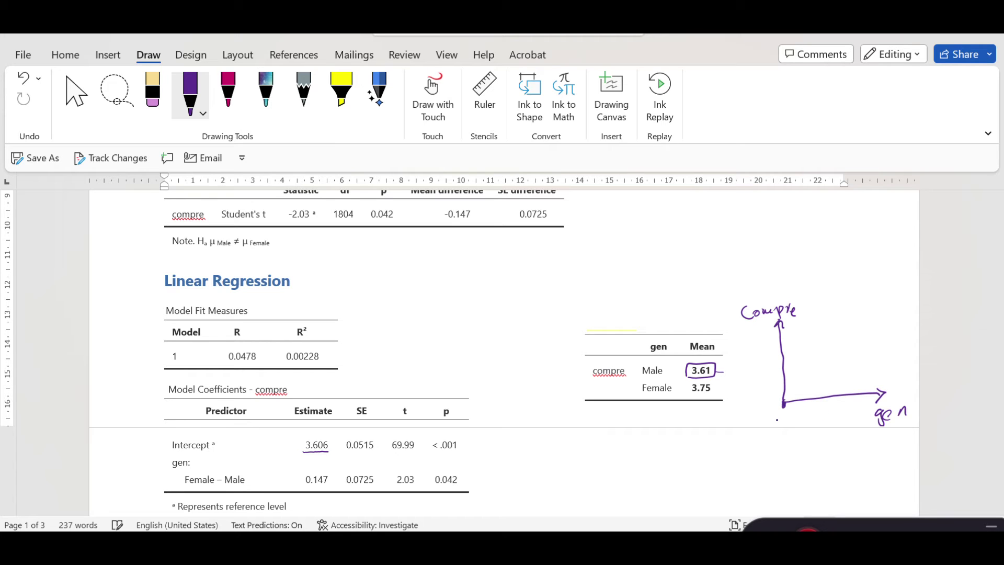
pyautogui.moveTo(775, 422); pyautogui.dragTo(785, 418)
# Step: Plot the Male mean at 3.61 and the Female point F at 3.75 on the sketched axes
pyautogui.click(782, 368)
pyautogui.moveTo(722, 373); pyautogui.dragTo(775, 370)
pyautogui.moveTo(839, 391); pyautogui.dragTo(836, 420)
pyautogui.moveTo(834, 408); pyautogui.dragTo(839, 413)
pyautogui.click(828, 349)
pyautogui.moveTo(858, 325)
pyautogui.mouseDown()
pyautogui.moveTo(859, 337)
pyautogui.moveTo(886, 331)
pyautogui.moveTo(885, 339)
pyautogui.mouseUp()
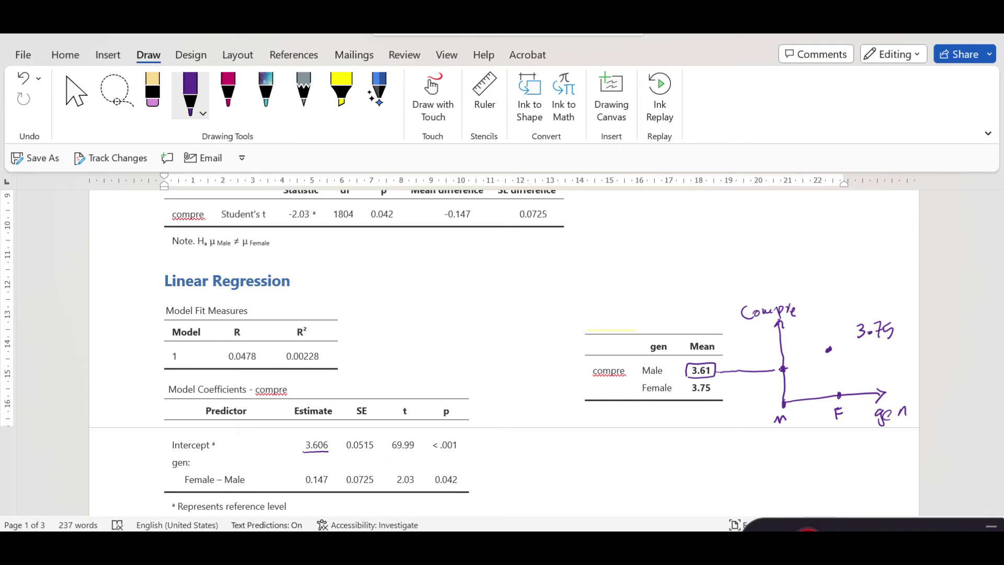
# Step: Join the Male and Female points with a line, then circle and underline the 0.147 estimate
pyautogui.moveTo(782, 369); pyautogui.dragTo(827, 350)
pyautogui.moveTo(307, 486)
pyautogui.mouseDown()
pyautogui.moveTo(331, 482)
pyautogui.moveTo(319, 464)
pyautogui.moveTo(303, 477)
pyautogui.moveTo(307, 489)
pyautogui.mouseUp()
pyautogui.moveTo(307, 489); pyautogui.dragTo(326, 489)
# Step: Circle the p column header and draw an arrow from it to the boxed 0.042 p-value
pyautogui.scroll(1, 701, 297)
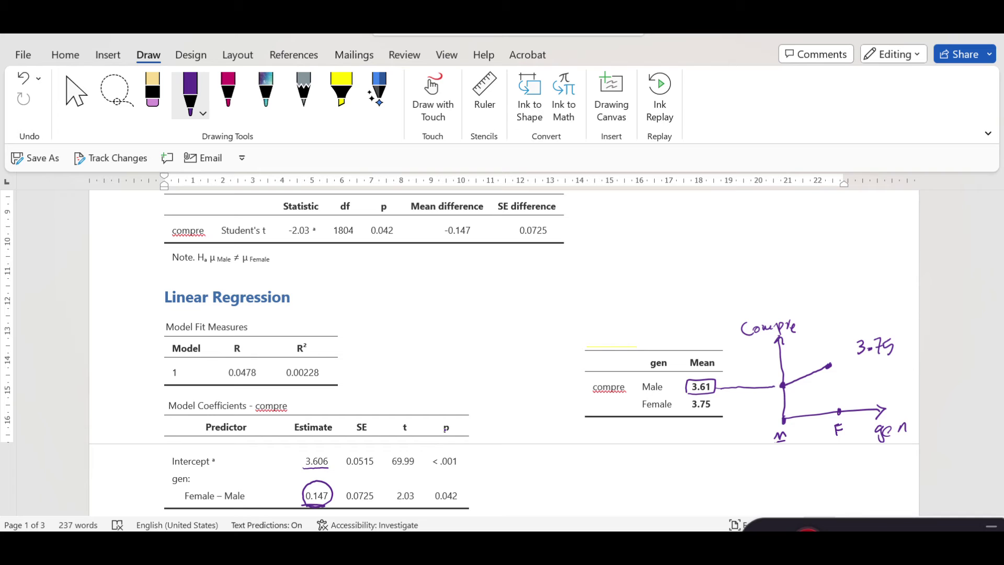
pyautogui.moveTo(441, 441)
pyautogui.mouseDown()
pyautogui.moveTo(454, 434)
pyautogui.moveTo(438, 424)
pyautogui.moveTo(466, 460)
pyautogui.moveTo(470, 496)
pyautogui.mouseUp()
pyautogui.hotkey('ctrl', 'z')
pyautogui.moveTo(462, 443)
pyautogui.mouseDown()
pyautogui.moveTo(468, 491)
pyautogui.moveTo(429, 485)
pyautogui.moveTo(434, 506)
pyautogui.moveTo(457, 507)
pyautogui.moveTo(456, 486)
pyautogui.mouseUp()
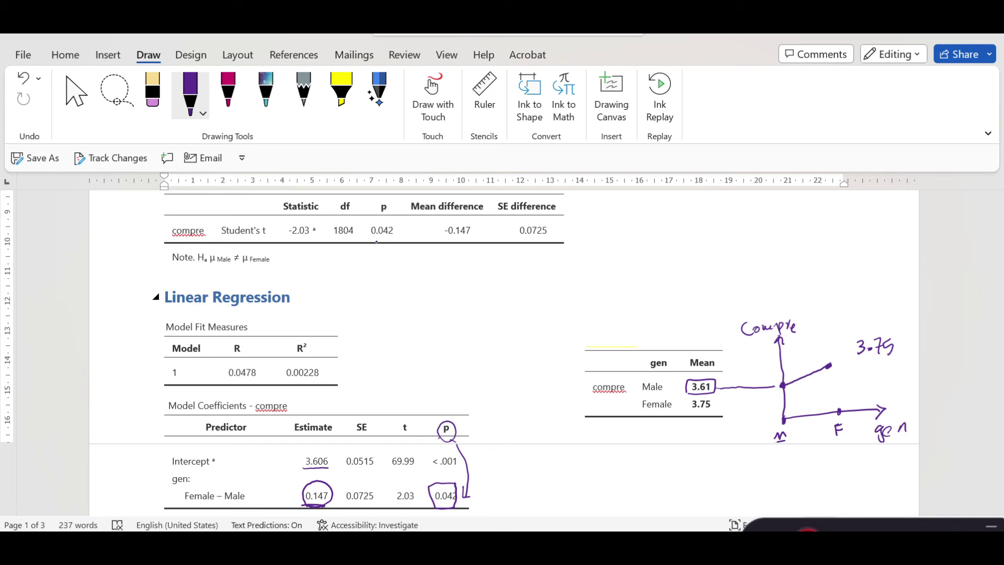
pyautogui.moveTo(376, 245)
pyautogui.mouseDown()
pyautogui.moveTo(399, 217)
pyautogui.moveTo(387, 196)
pyautogui.moveTo(367, 211)
pyautogui.moveTo(375, 244)
pyautogui.mouseUp()
pyautogui.scroll(-3, 605, 331)
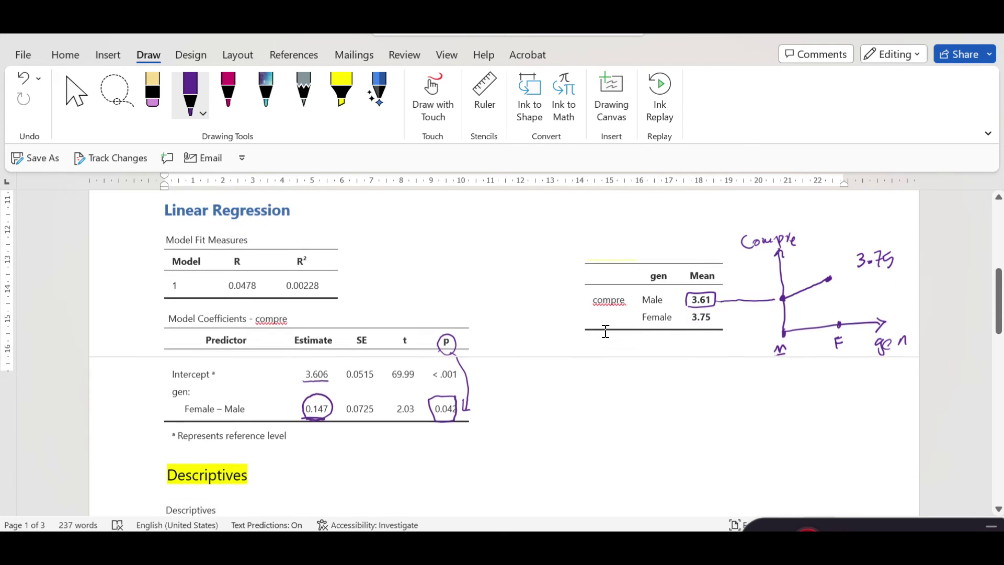
pyautogui.scroll(-5, 606, 331)
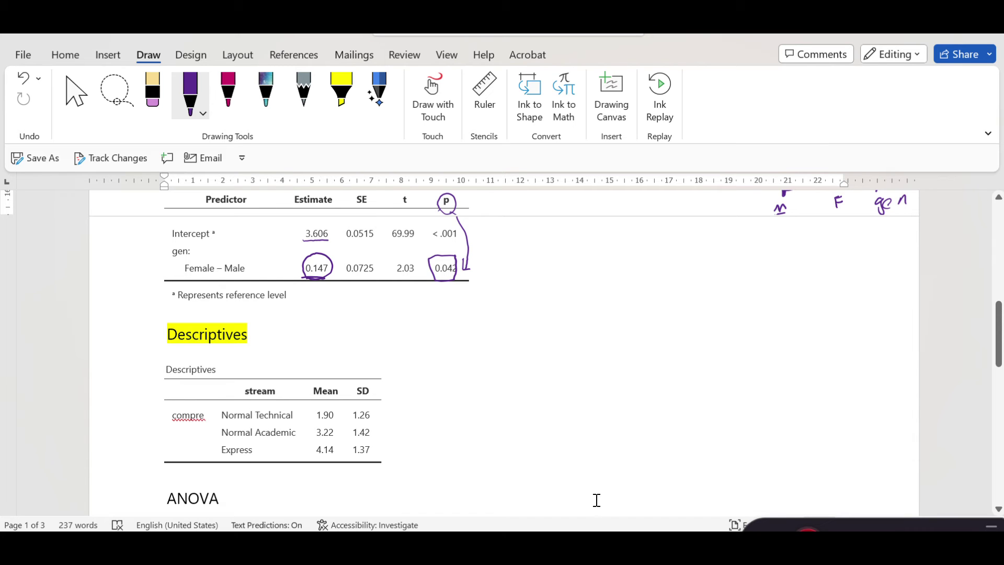
# Step: Switch back to jamovi, reopen the Linear Regression options, and open the Exploration analyses list
pyautogui.moveTo(611, 544)
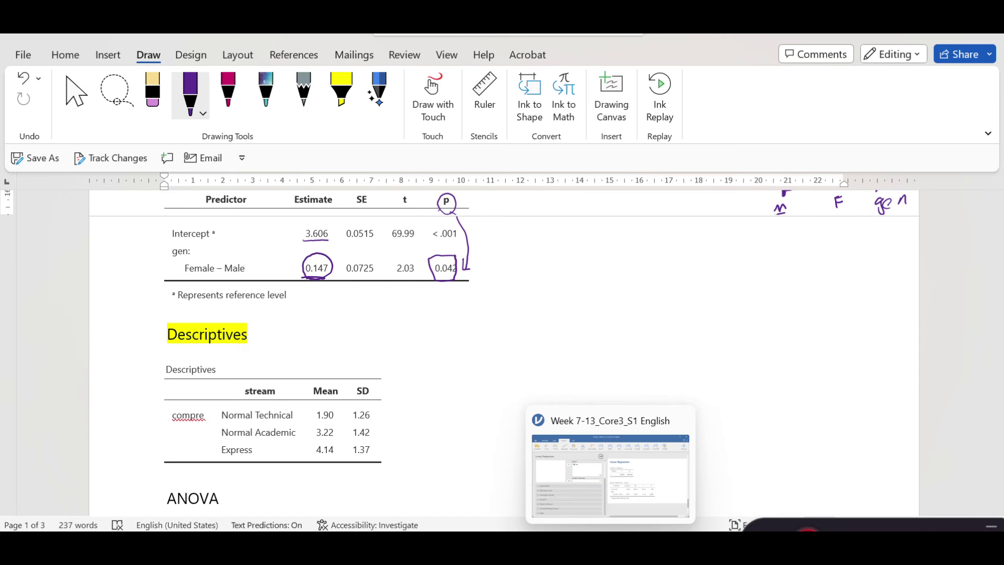
pyautogui.click(617, 510)
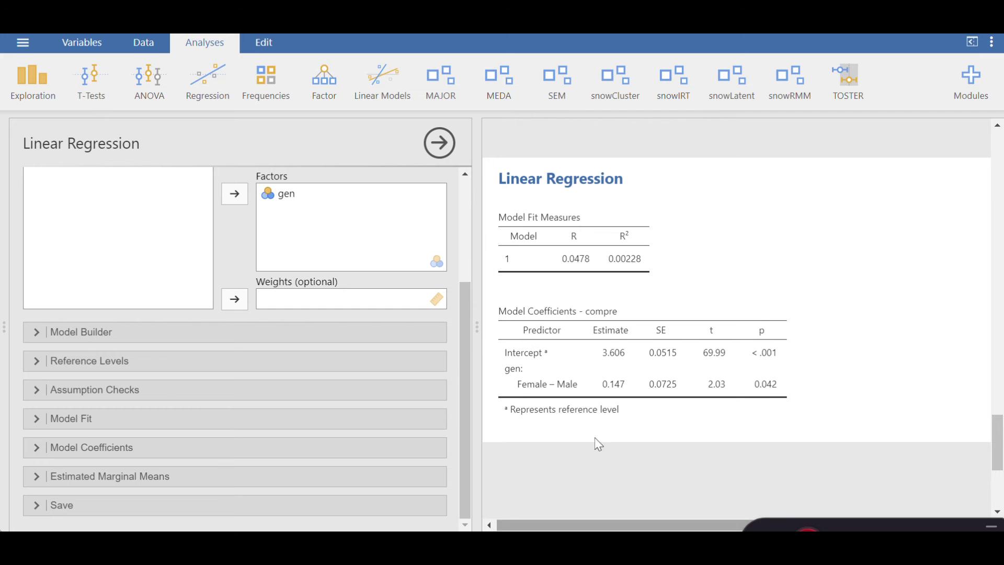
pyautogui.click(439, 142)
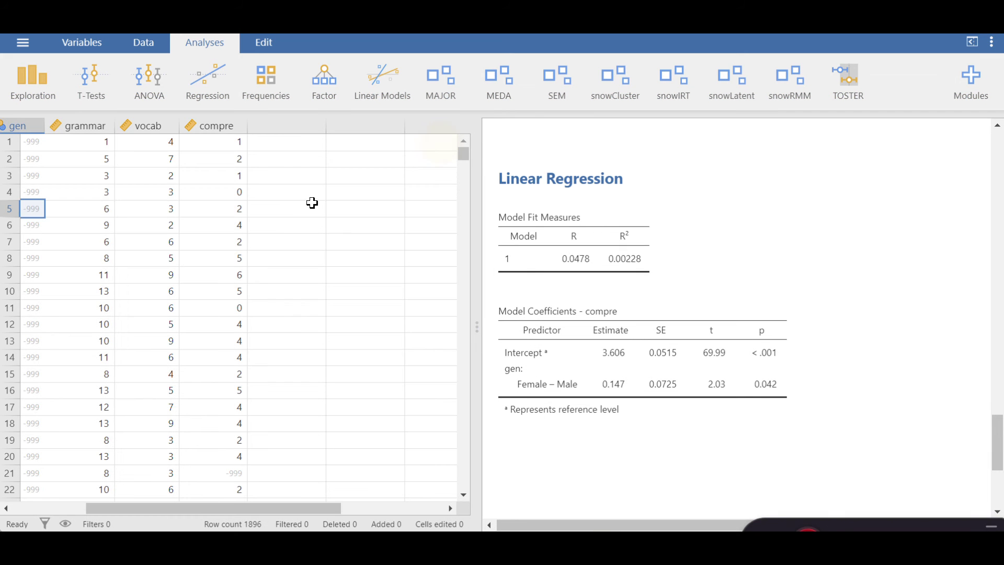
pyautogui.moveTo(184, 508); pyautogui.dragTo(109, 509)
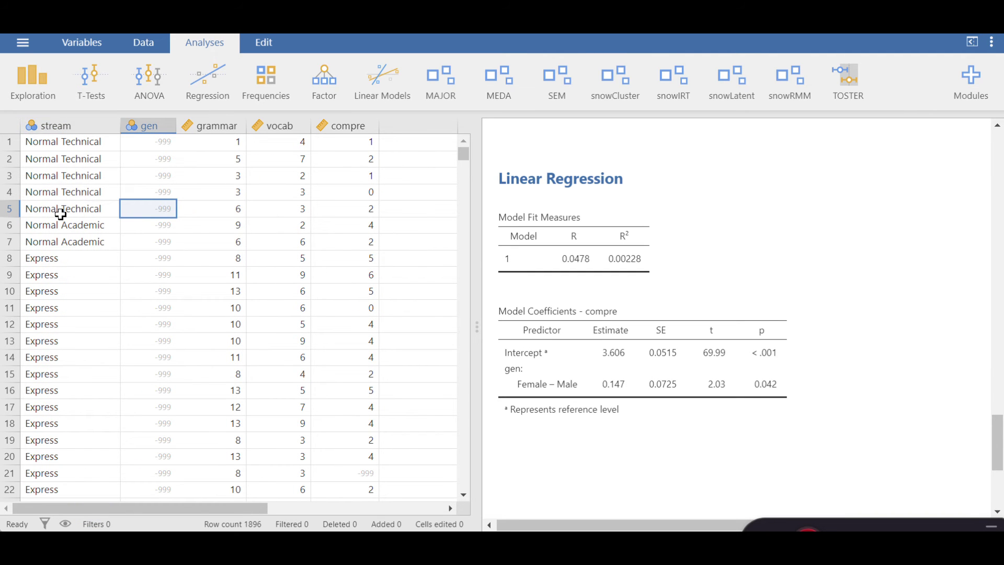
pyautogui.click(732, 259)
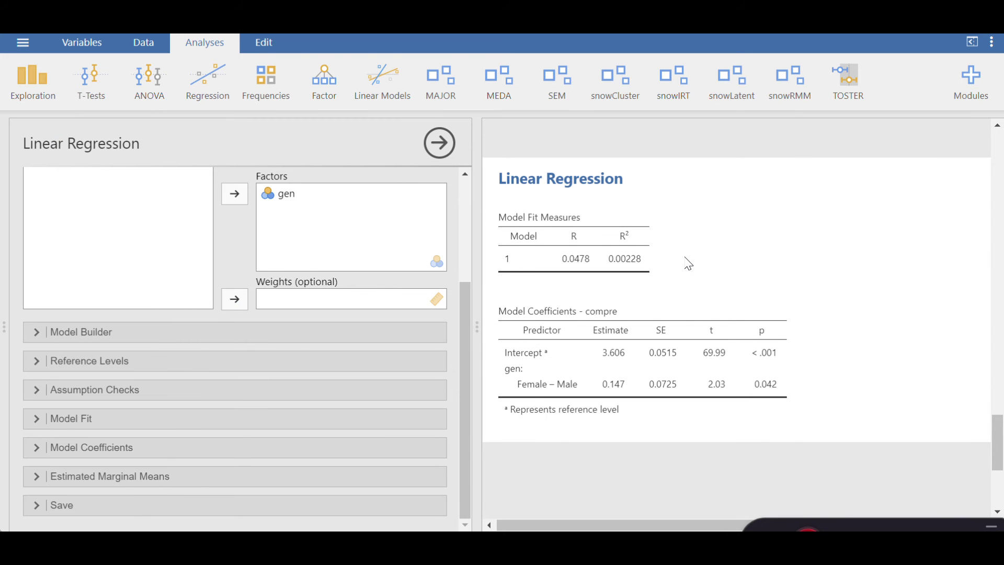
pyautogui.scroll(-5, 675, 313)
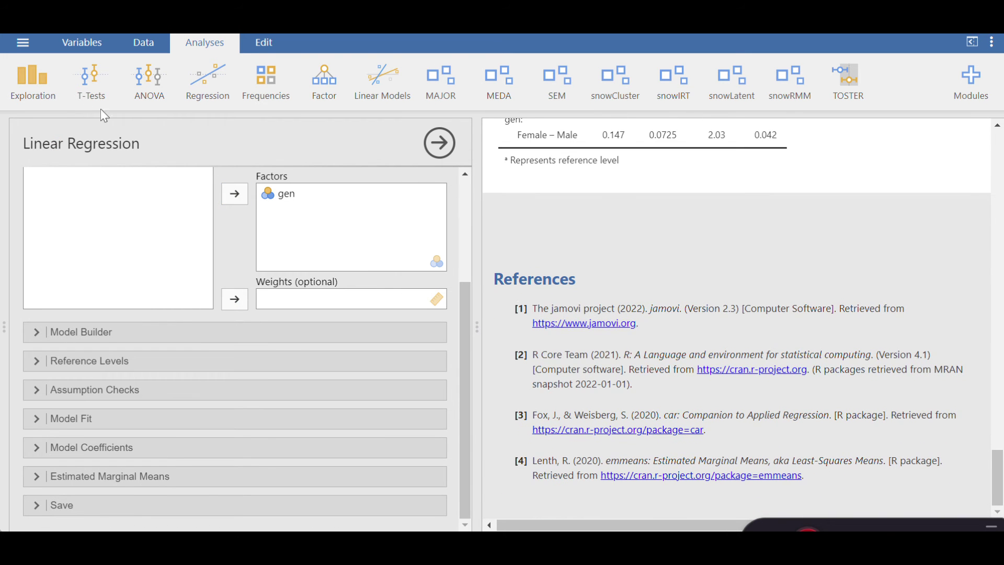
pyautogui.click(29, 93)
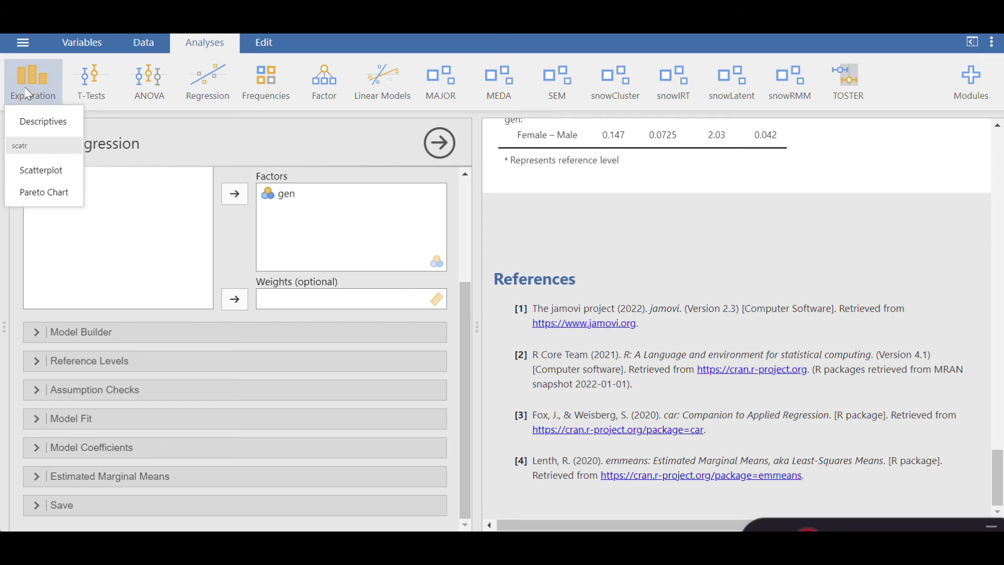
# Step: Create a Descriptives analysis with compre as the variable, split by stream
pyautogui.click(32, 123)
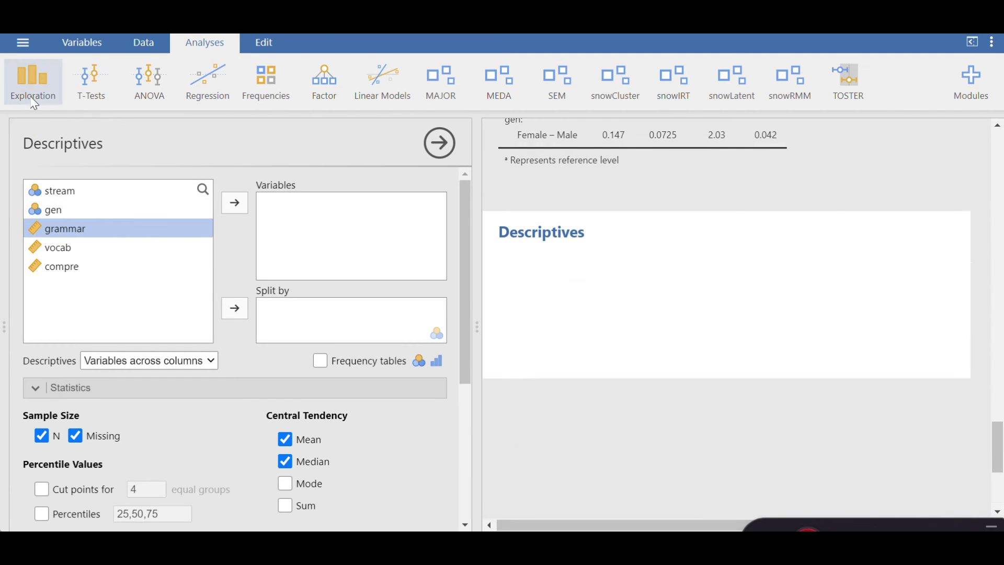
pyautogui.click(55, 191)
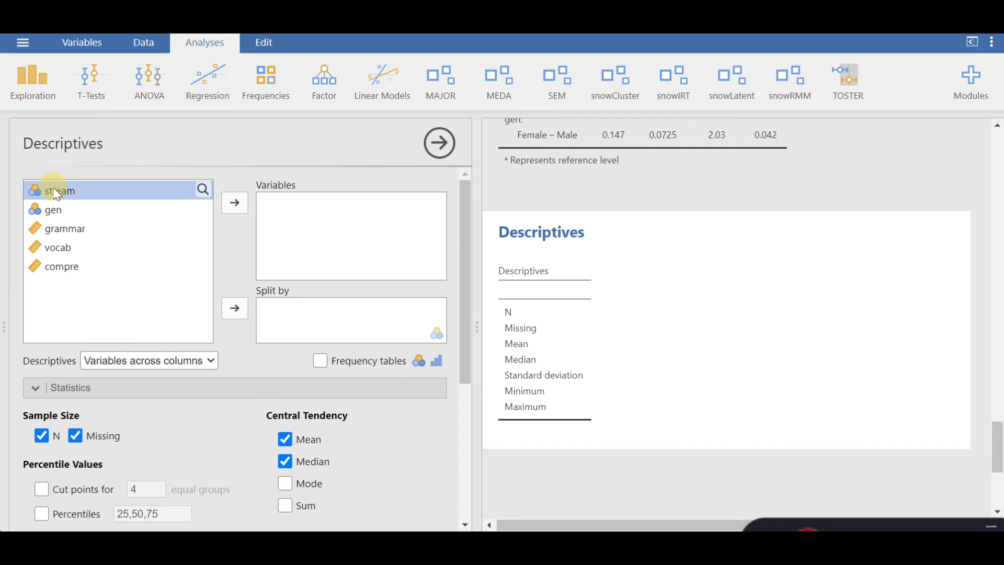
pyautogui.click(235, 312)
pyautogui.click(65, 249)
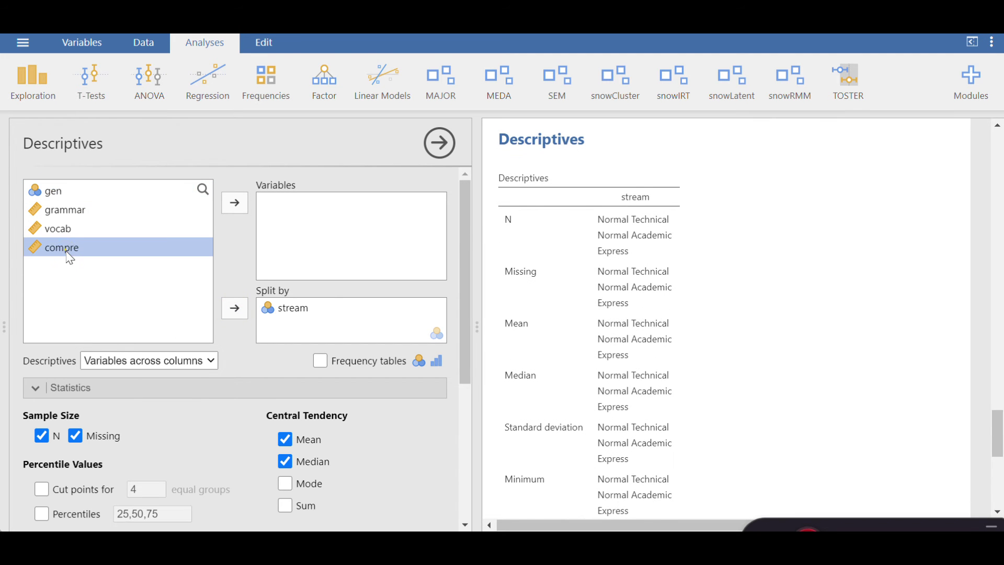
pyautogui.click(246, 205)
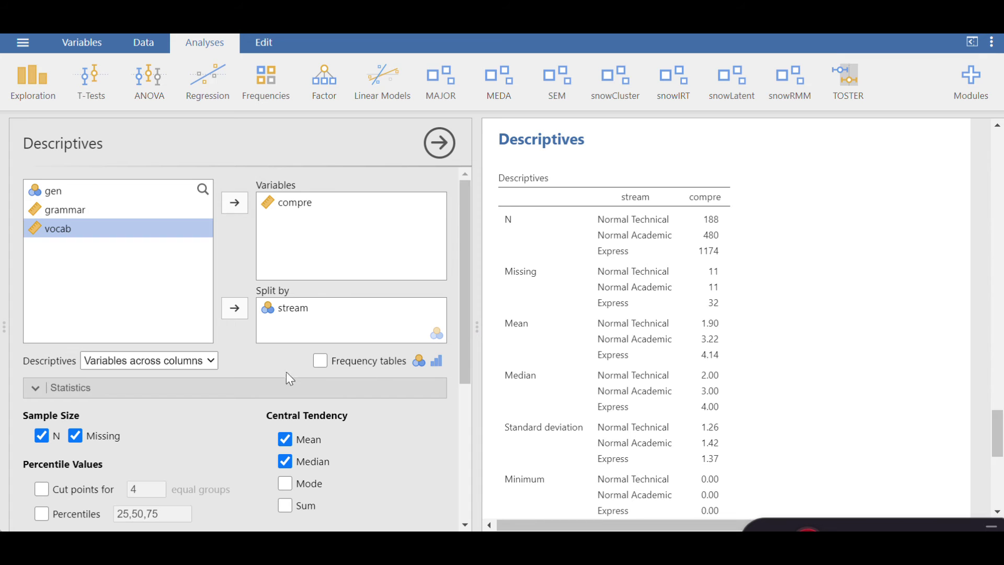
# Step: Lay variables across rows and remove Missing, N and Median from the Descriptives table
pyautogui.click(212, 366)
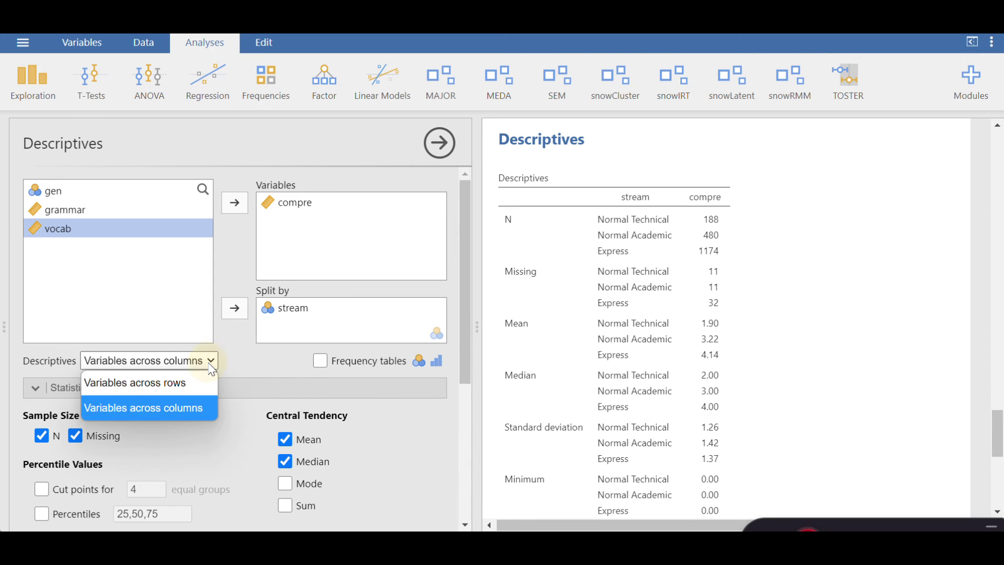
pyautogui.click(190, 386)
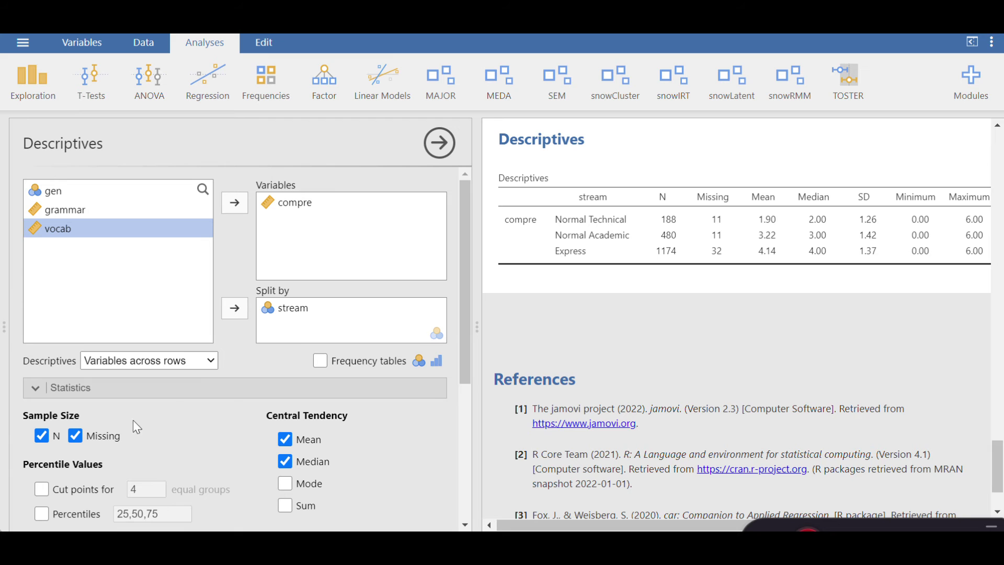
pyautogui.click(76, 435)
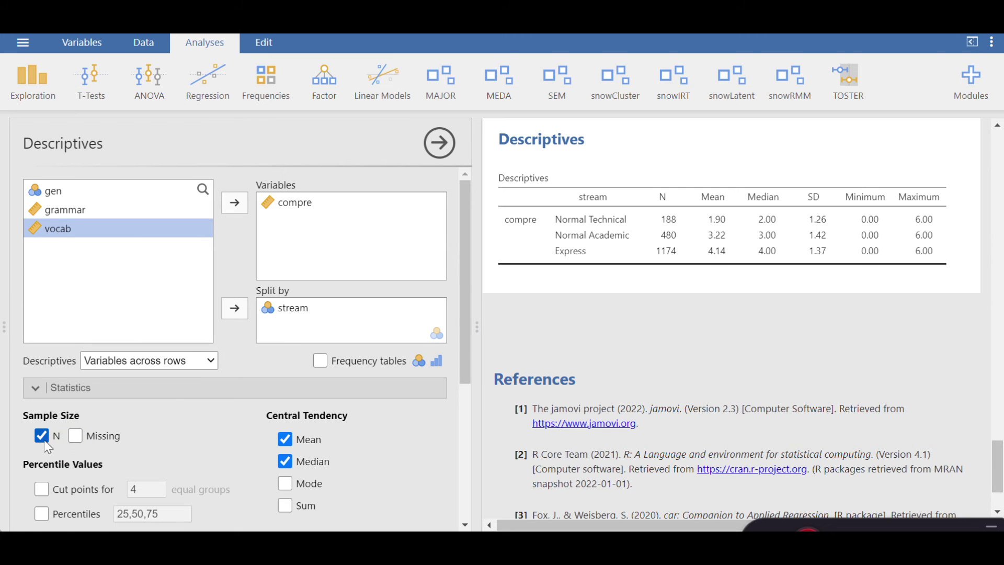
pyautogui.click(43, 438)
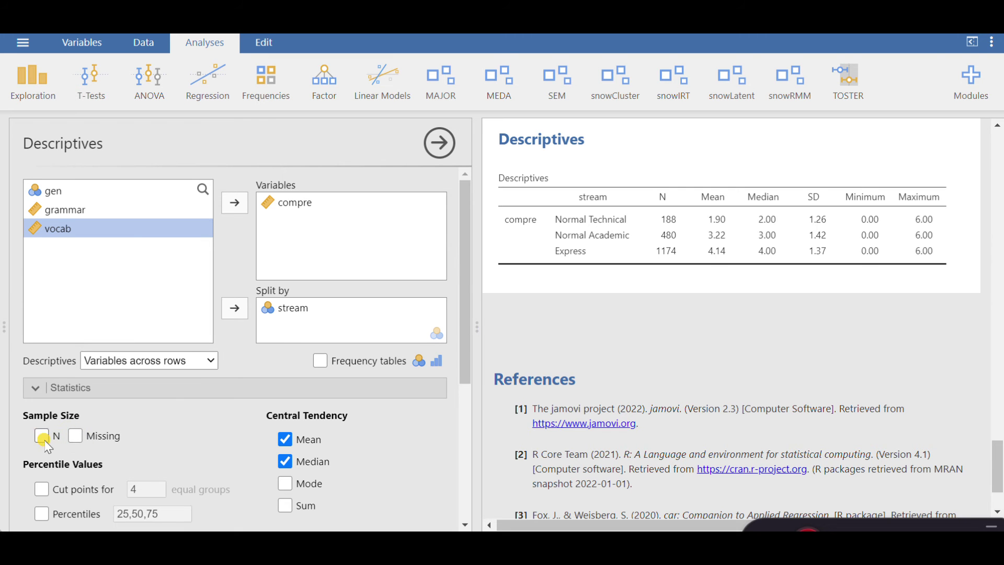
pyautogui.click(284, 462)
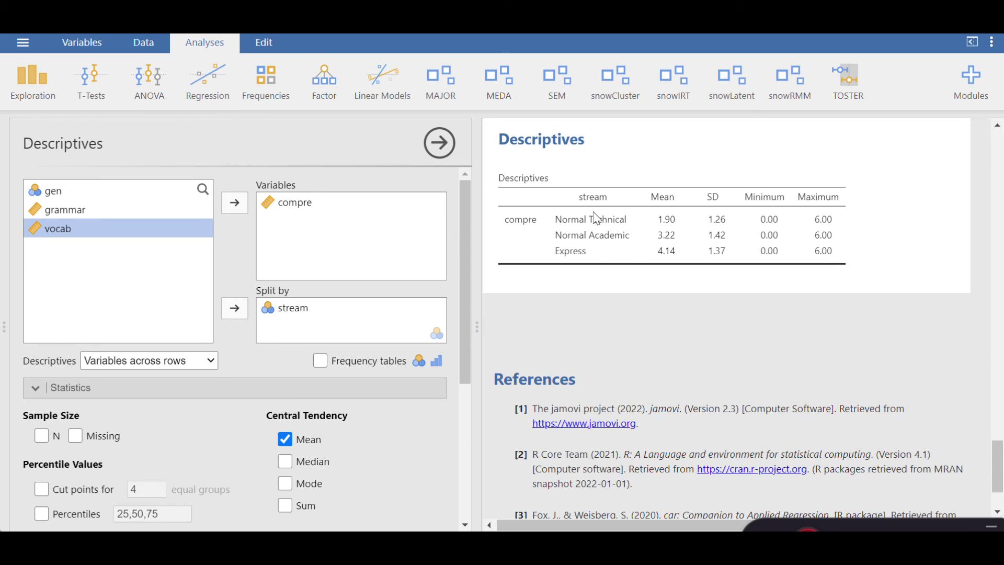
# Step: Create an ANOVA with stream as the fixed factor and compre as the dependent variable
pyautogui.click(148, 94)
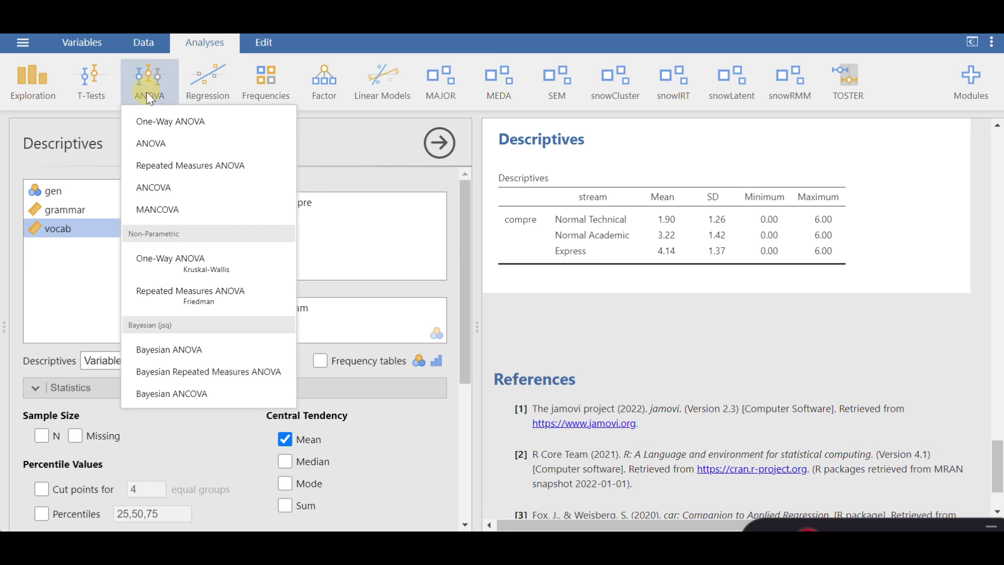
pyautogui.click(145, 142)
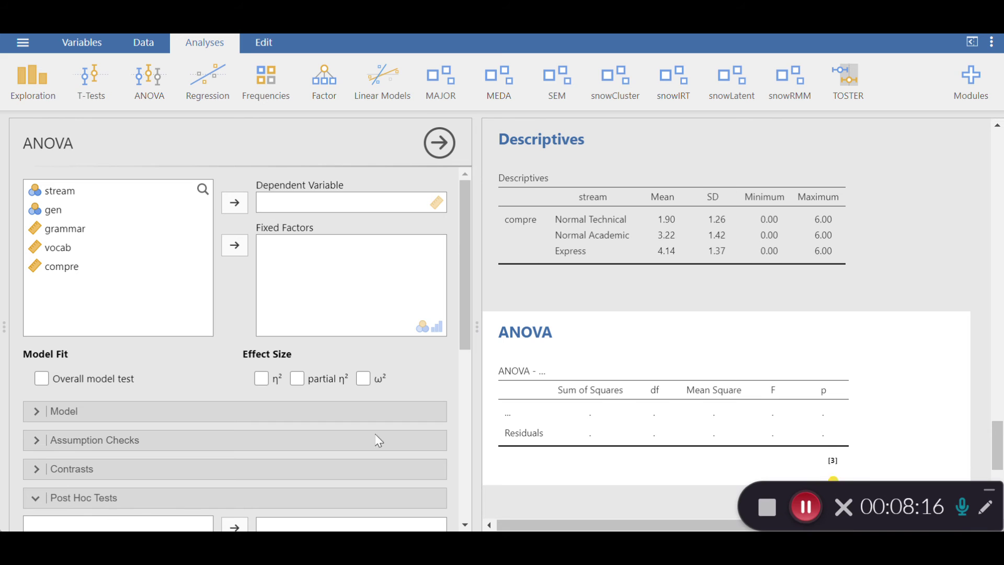
pyautogui.click(53, 197)
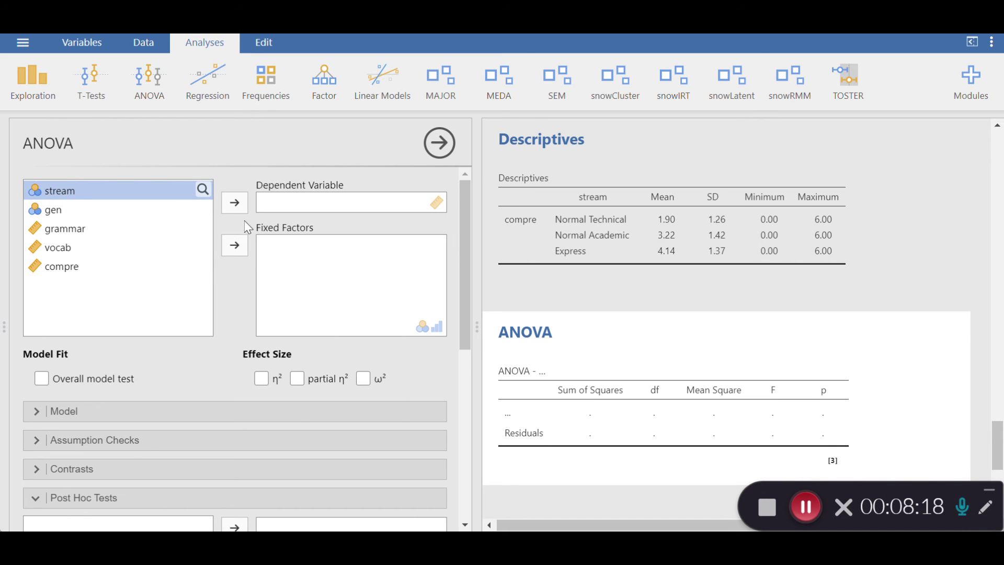
pyautogui.click(238, 248)
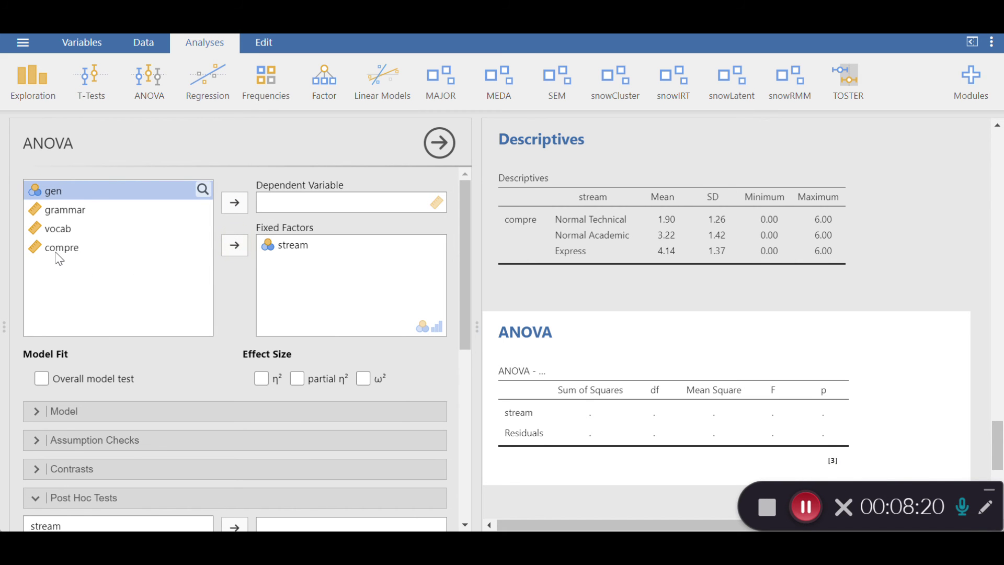
pyautogui.click(58, 251)
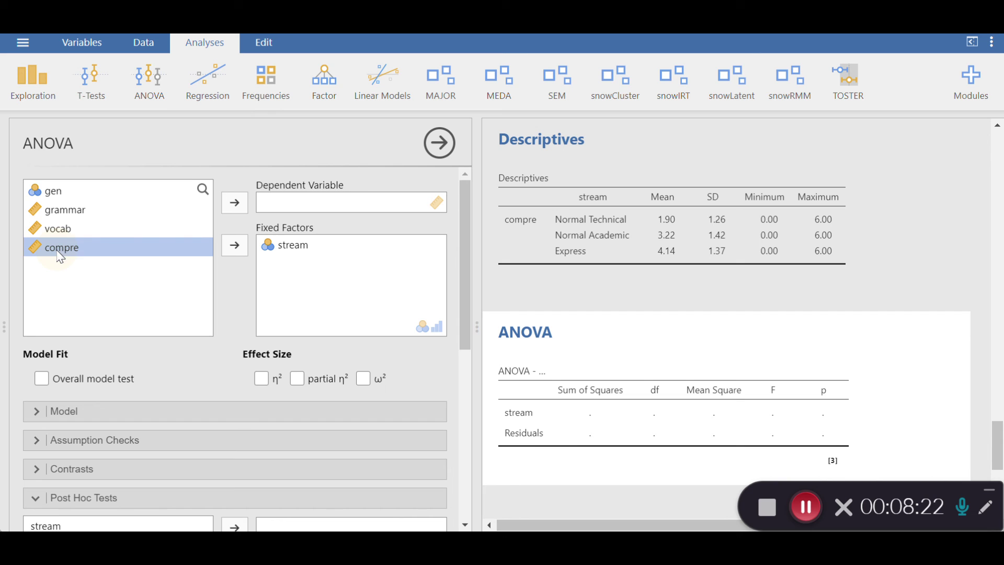
pyautogui.click(244, 207)
# Step: Add stream to the Post Hoc Tests, keeping the Tukey correction
pyautogui.scroll(-1, 376, 327)
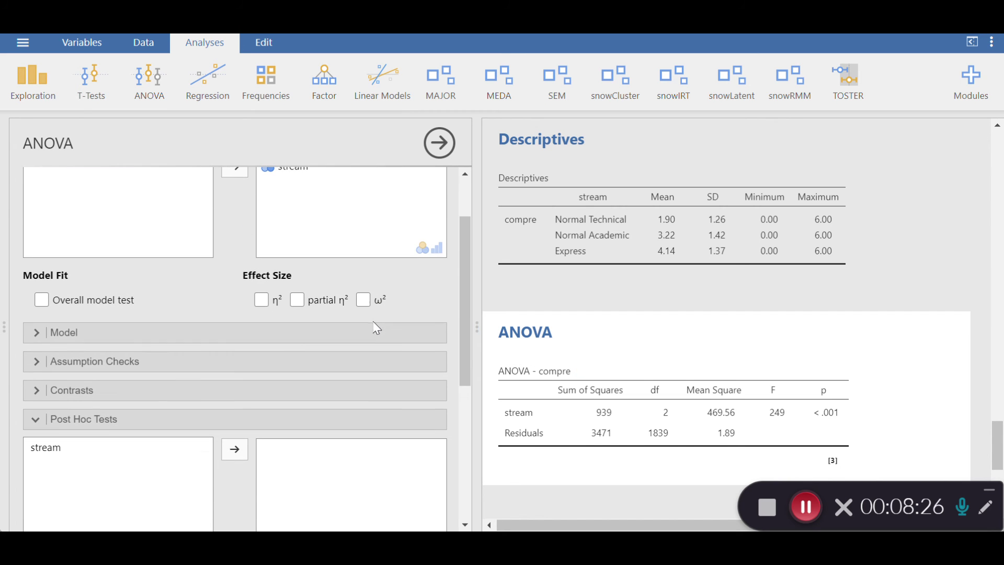
pyautogui.scroll(-1, 597, 351)
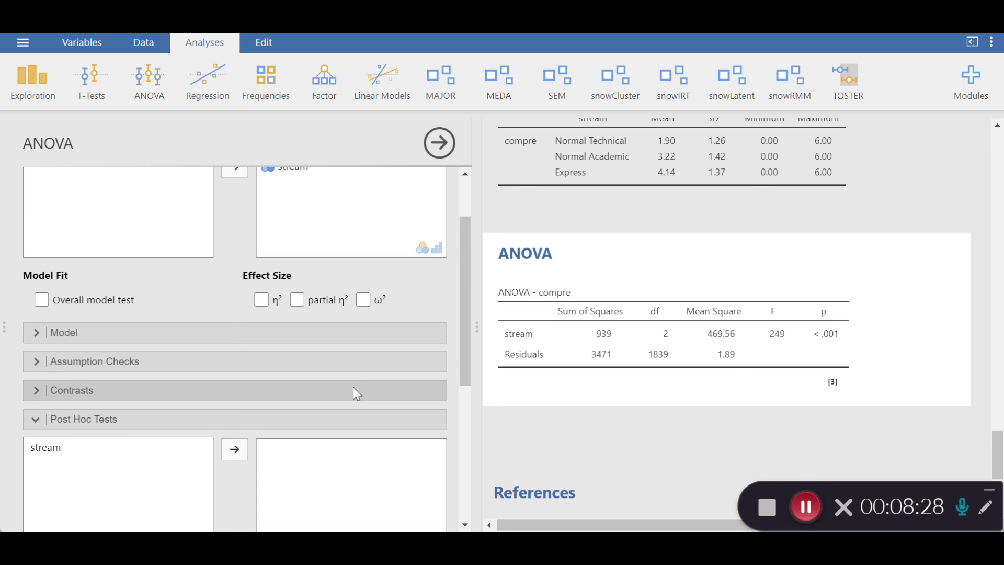
pyautogui.scroll(-1, 313, 396)
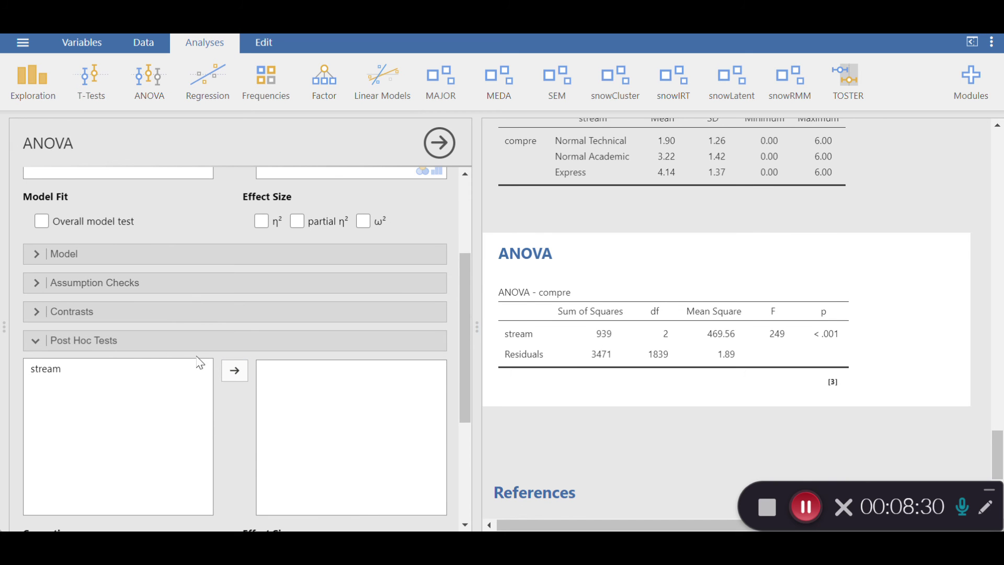
pyautogui.click(63, 377)
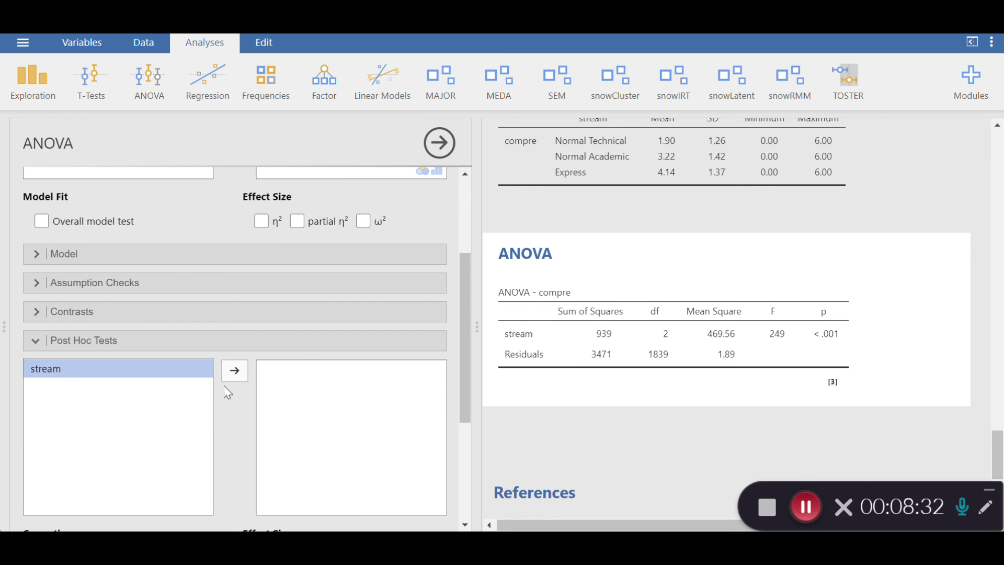
pyautogui.click(234, 371)
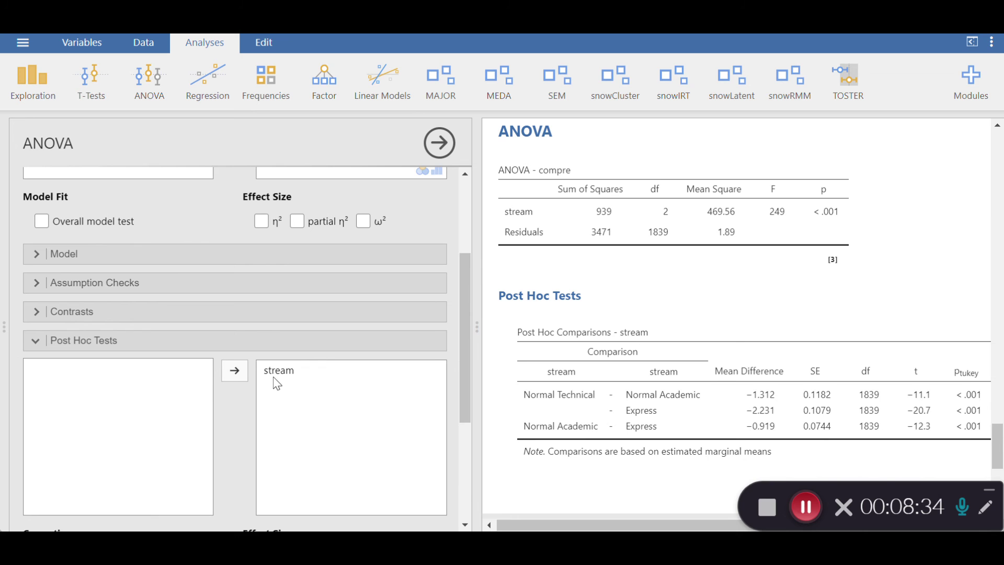
pyautogui.scroll(-2, 258, 387)
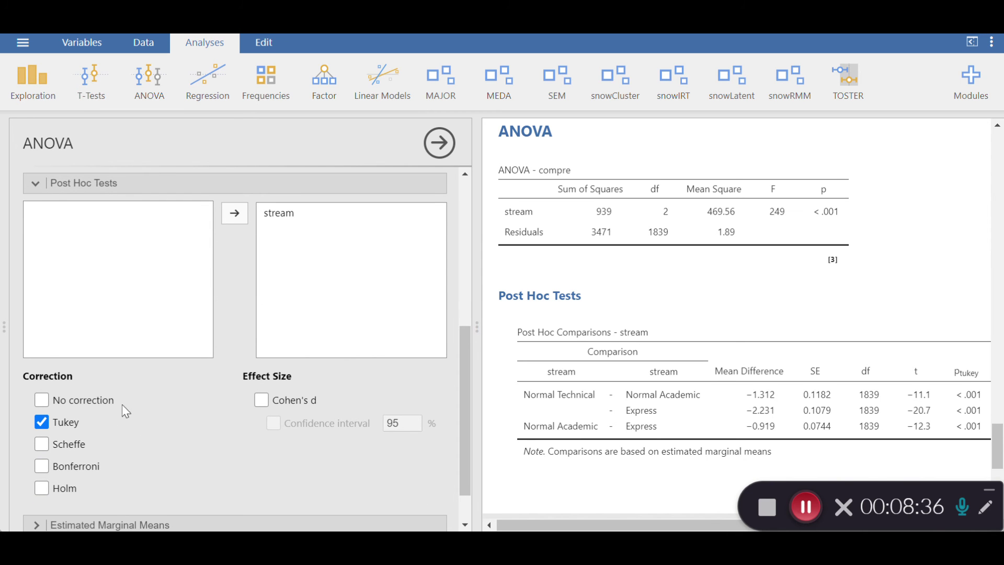
pyautogui.scroll(1, 79, 421)
pyautogui.scroll(-1, 70, 405)
pyautogui.scroll(1, 135, 432)
# Step: Collapse Post Hoc Tests and tick partial η² under Effect Size
pyautogui.click(132, 265)
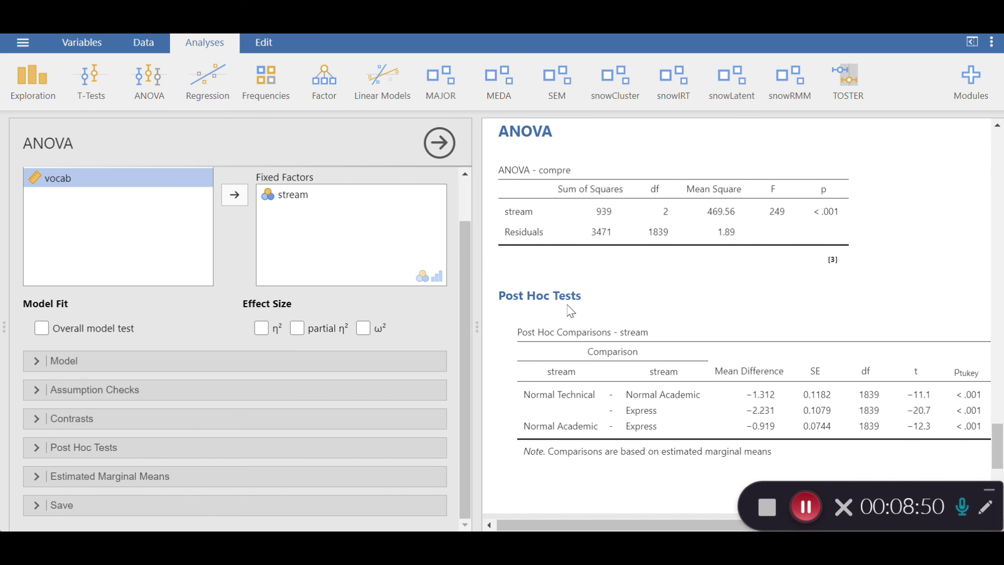
pyautogui.click(297, 330)
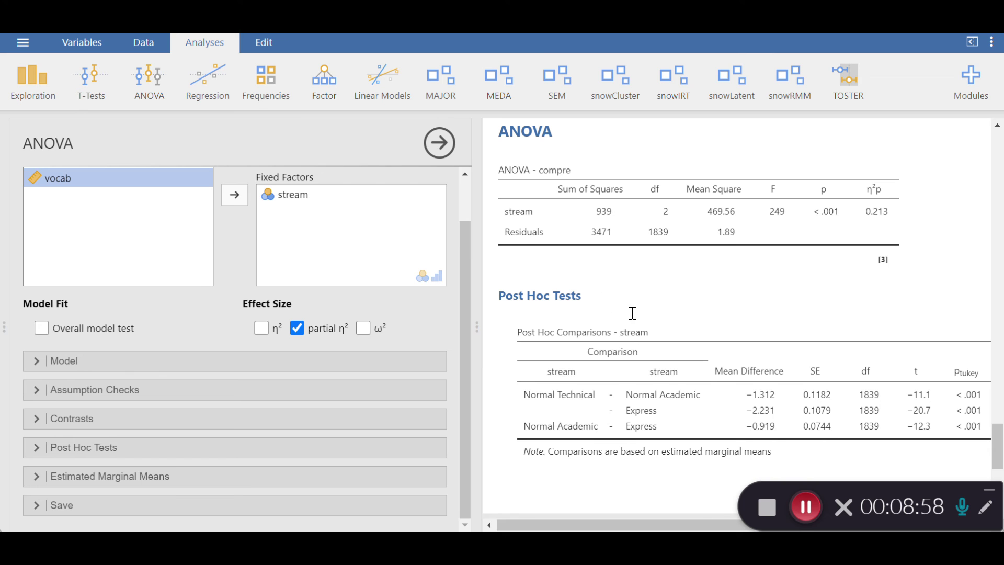
pyautogui.scroll(2, 322, 269)
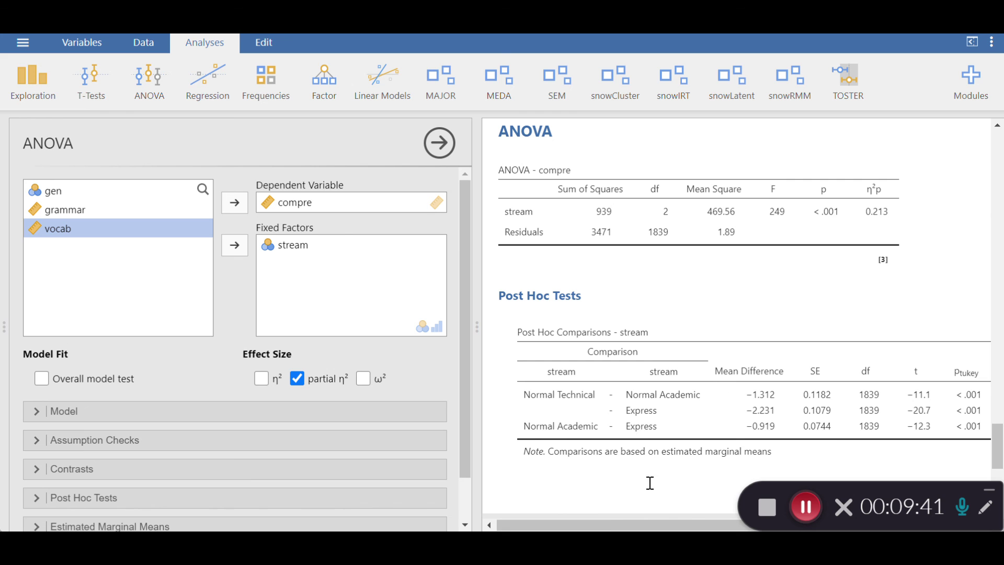
# Step: Scroll through the results pane to review the Tukey post hoc comparisons for stream
pyautogui.moveTo(611, 524); pyautogui.dragTo(639, 524)
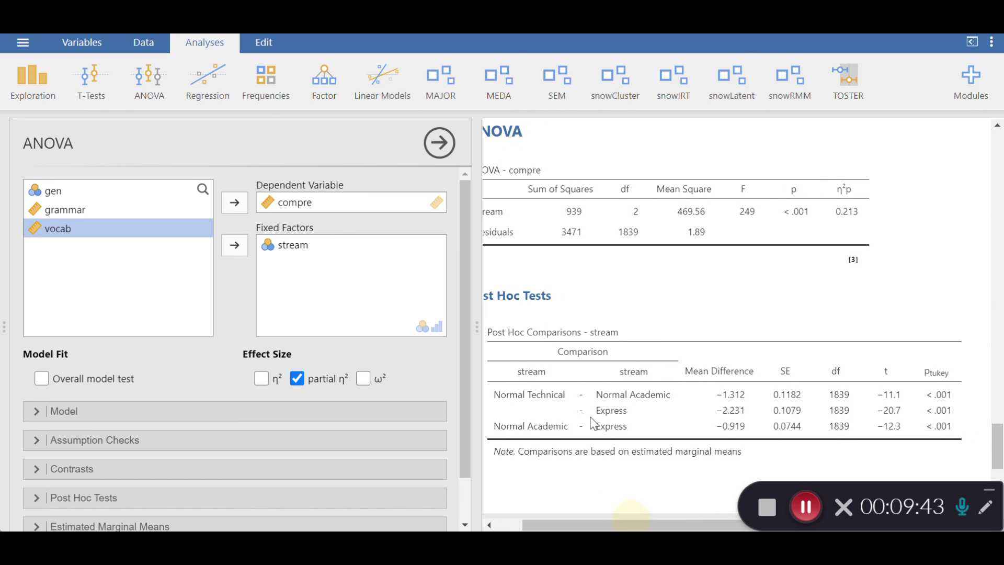
pyautogui.scroll(-3, 657, 353)
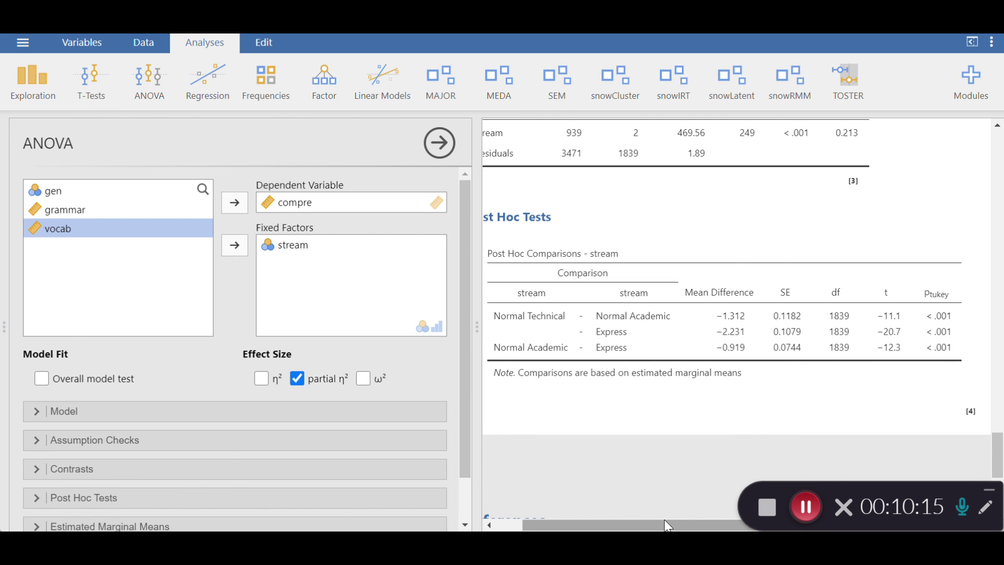
pyautogui.moveTo(665, 525); pyautogui.dragTo(639, 525)
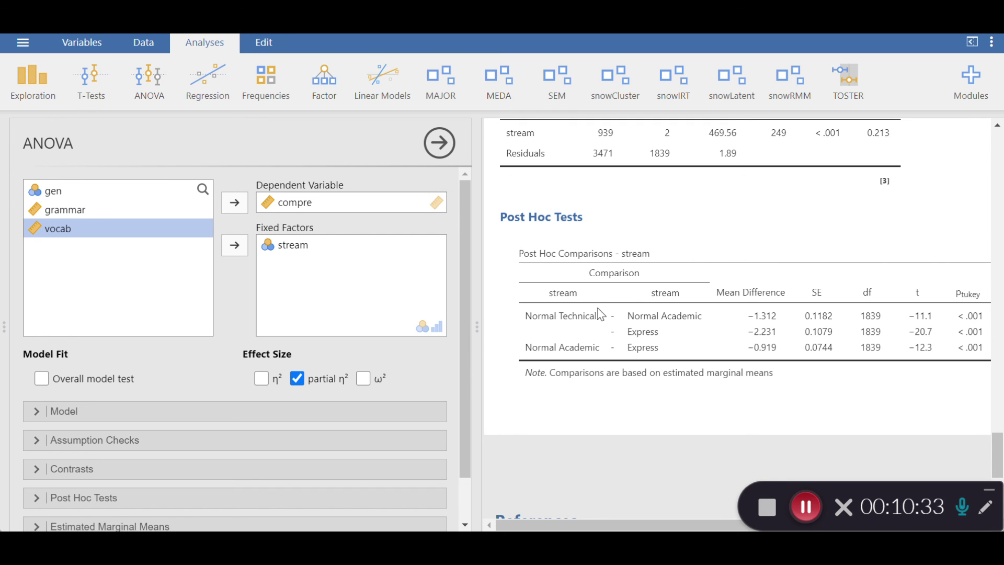
# Step: Run a Linear Regression of compre on stream as a factor, giving R² = 0.213
pyautogui.click(216, 99)
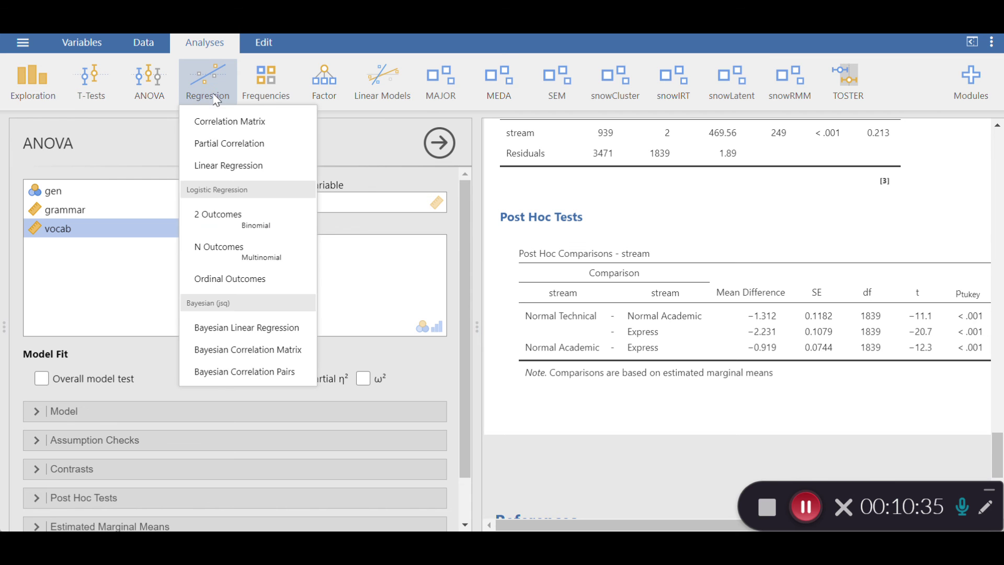
pyautogui.click(228, 165)
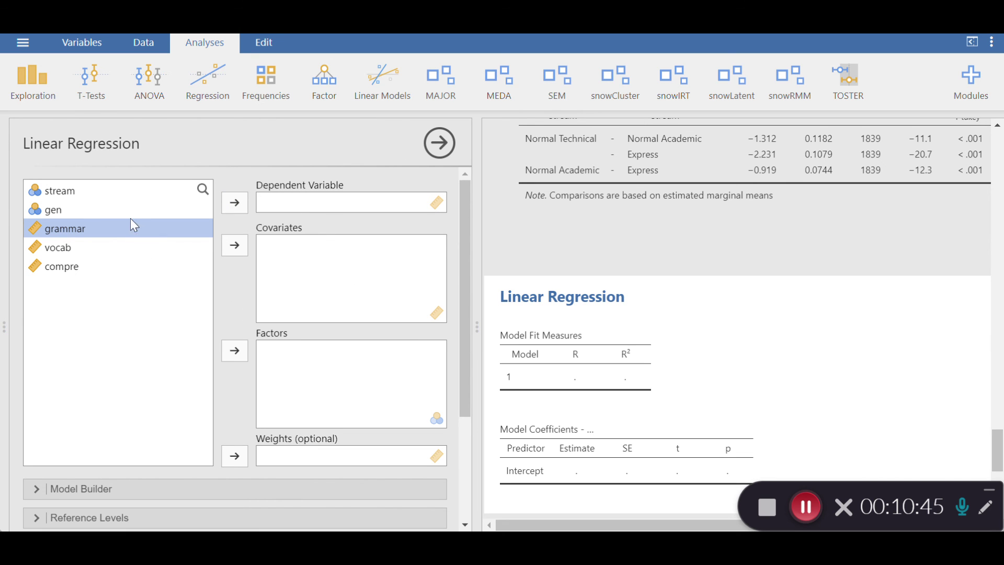
pyautogui.click(59, 194)
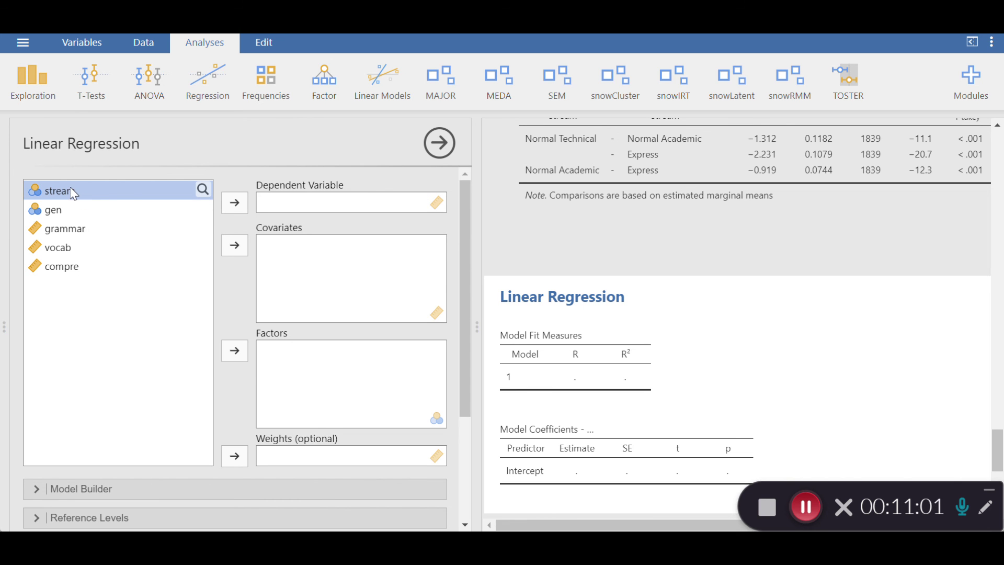
pyautogui.click(235, 350)
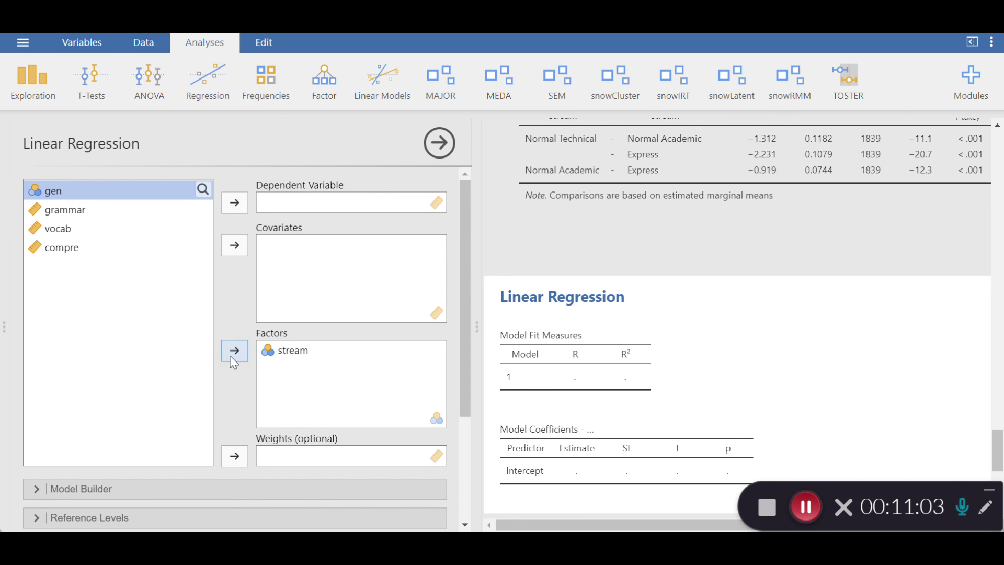
pyautogui.click(73, 249)
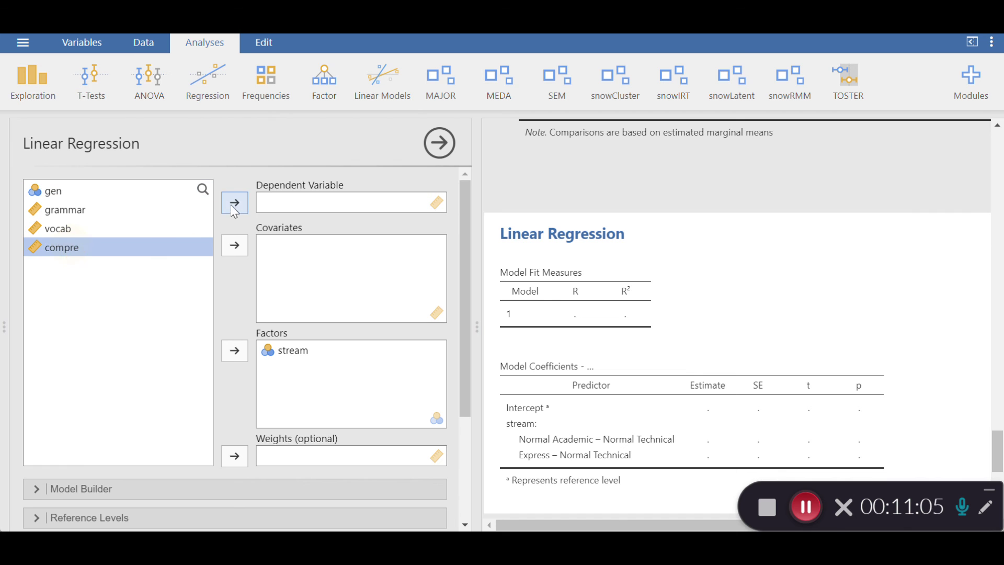
pyautogui.click(234, 202)
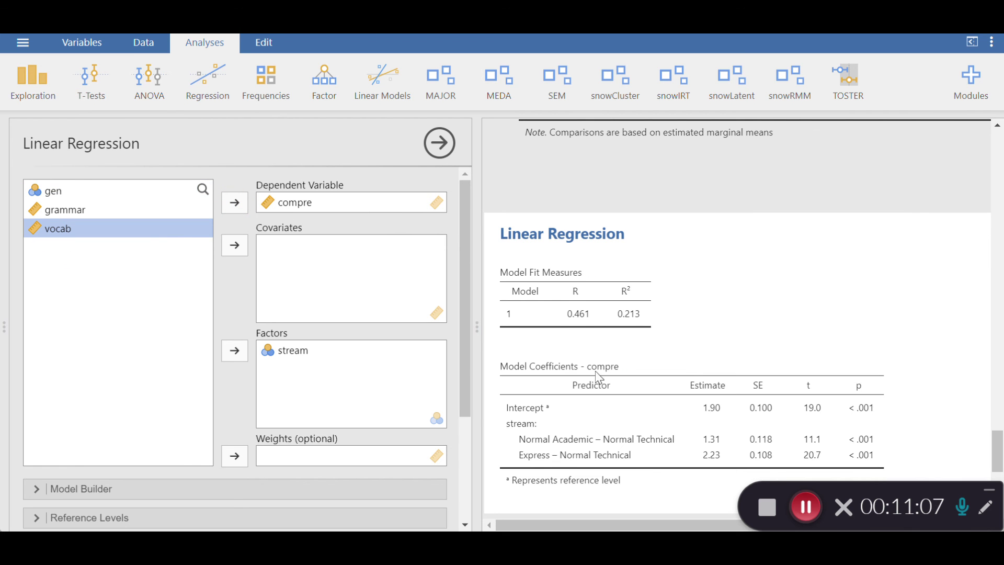
pyautogui.scroll(-2, 643, 358)
pyautogui.scroll(-3, 358, 414)
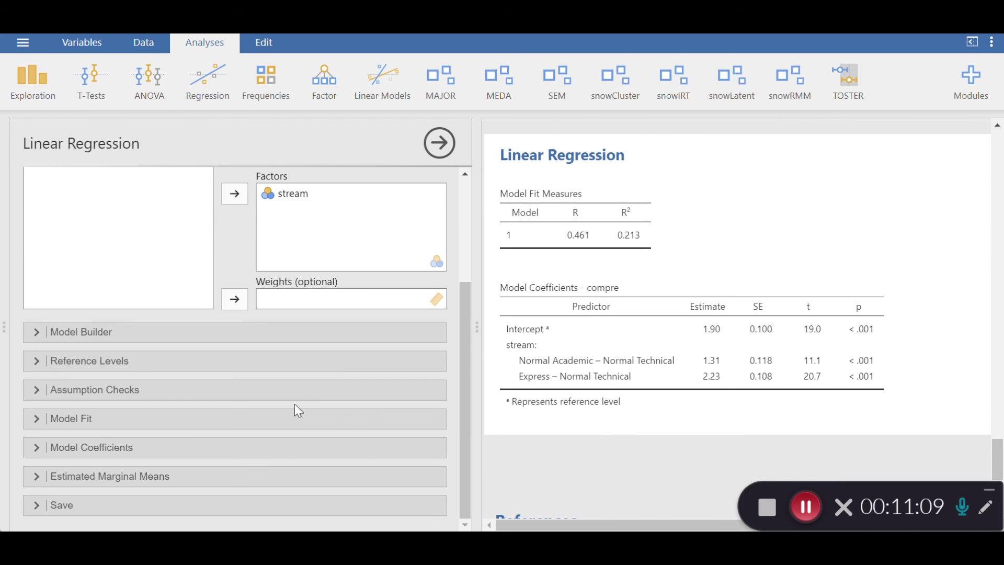
pyautogui.click(180, 366)
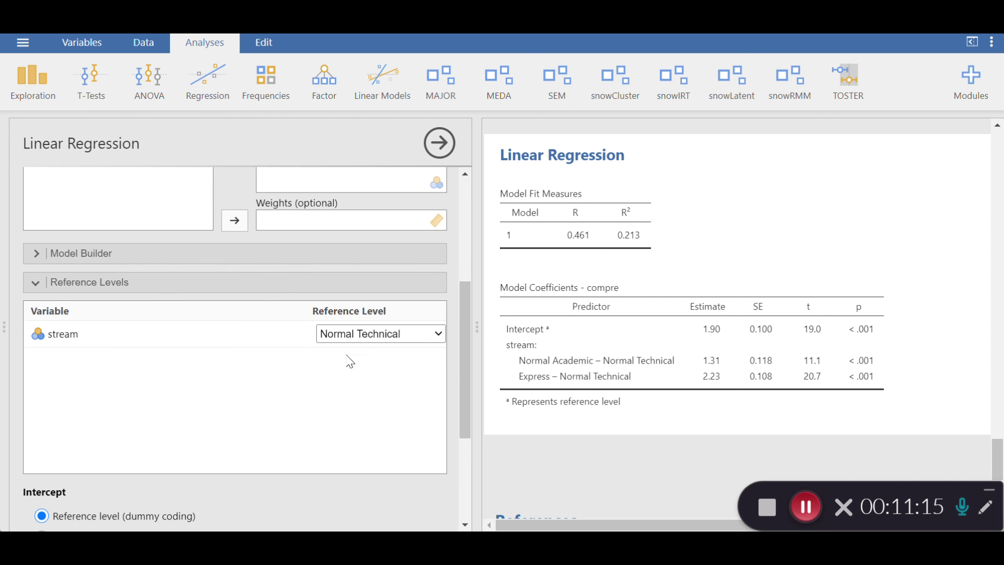
pyautogui.click(355, 337)
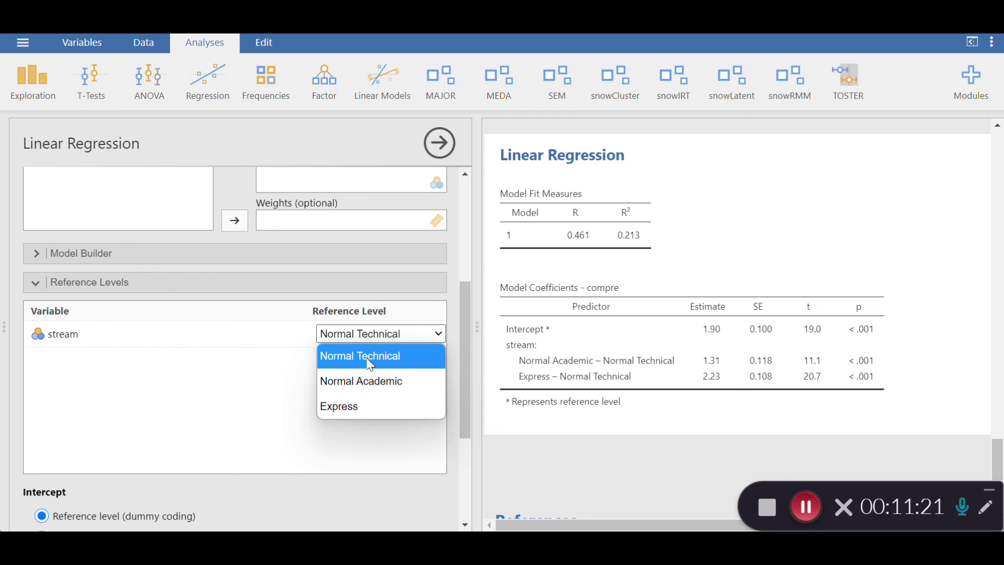
pyautogui.click(264, 372)
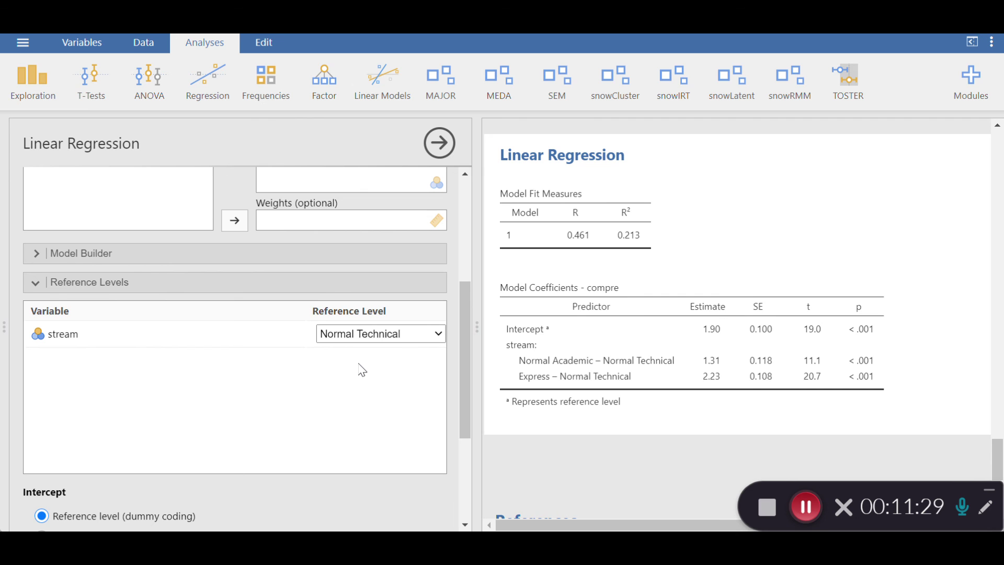
pyautogui.click(314, 282)
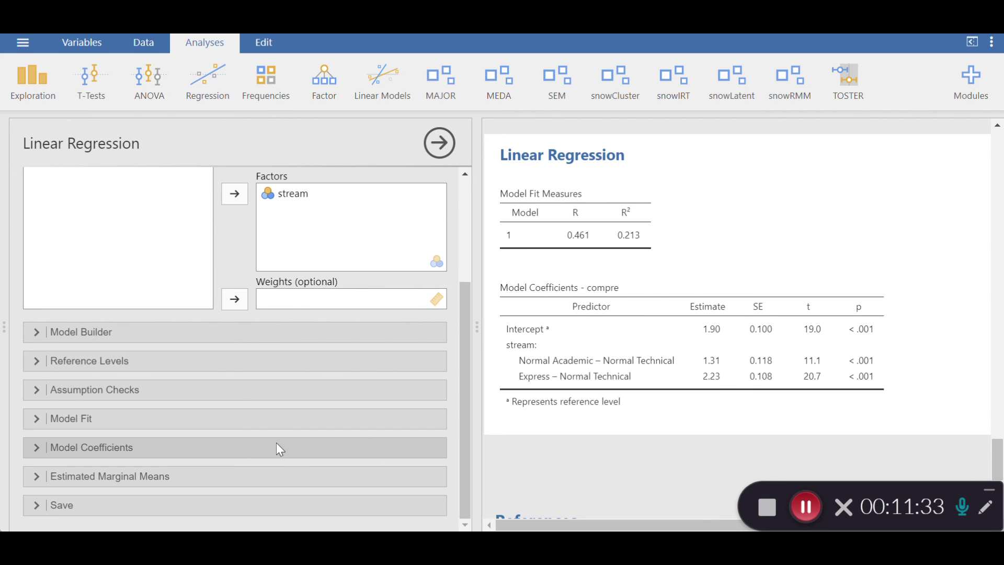
# Step: Tick the ANOVA test under Omnibus Test in the regression's Model Coefficients options
pyautogui.click(274, 479)
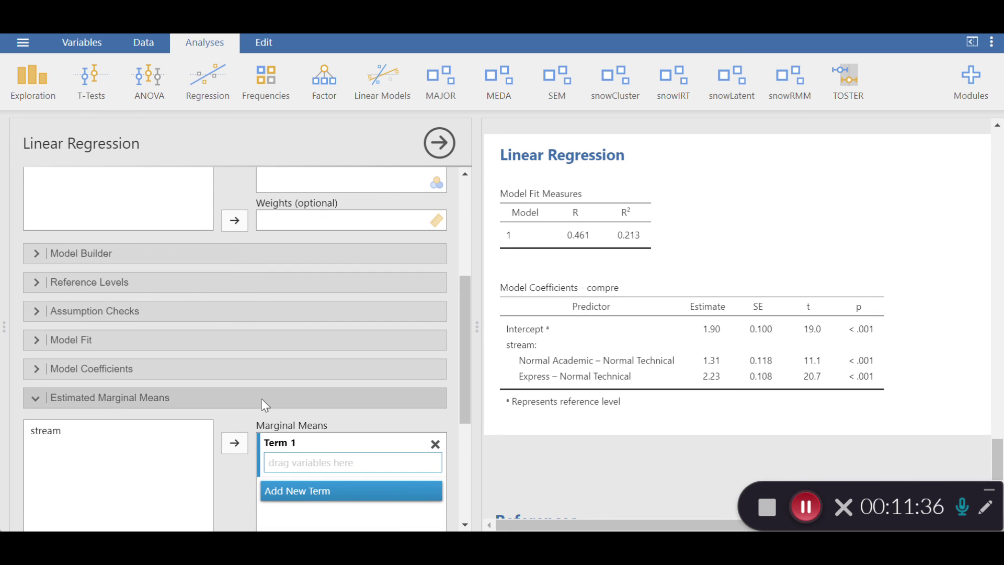
pyautogui.click(261, 398)
pyautogui.click(209, 446)
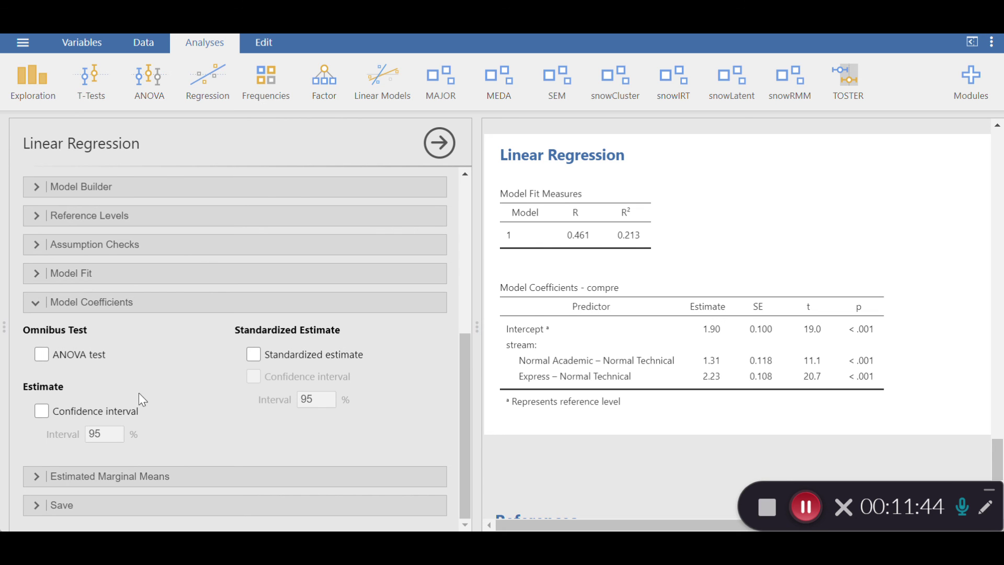
pyautogui.click(42, 355)
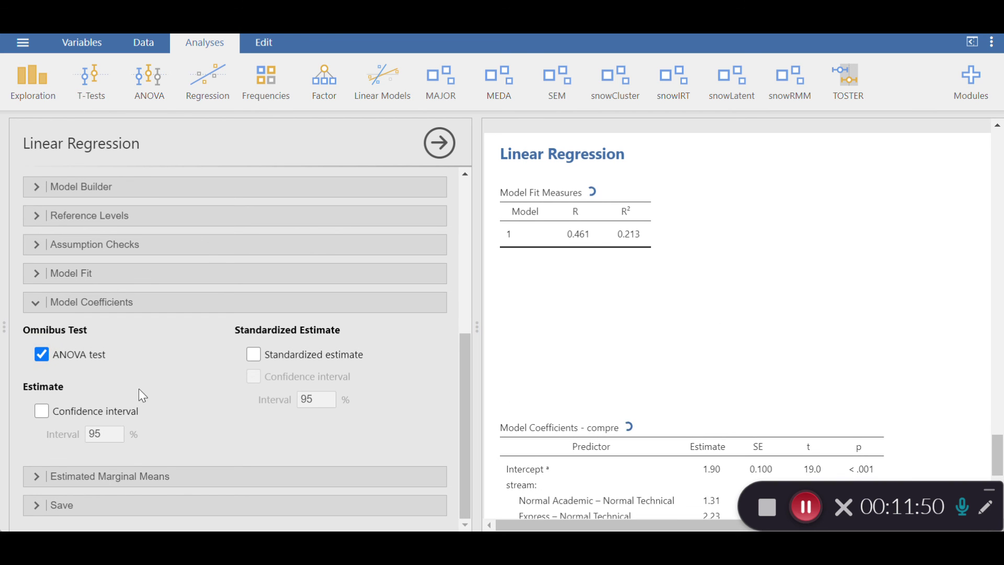